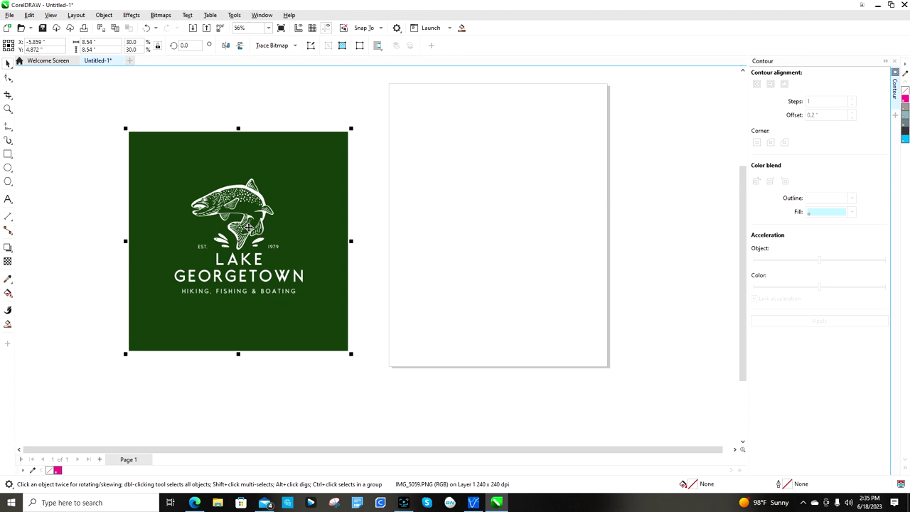
Step: Move the IMG_5059.PNG Lake Georgetown logo bitmap from beside the page onto the page
{"action": "left_click_drag", "start_coordinate": [252, 226], "coordinate": [504, 227]}
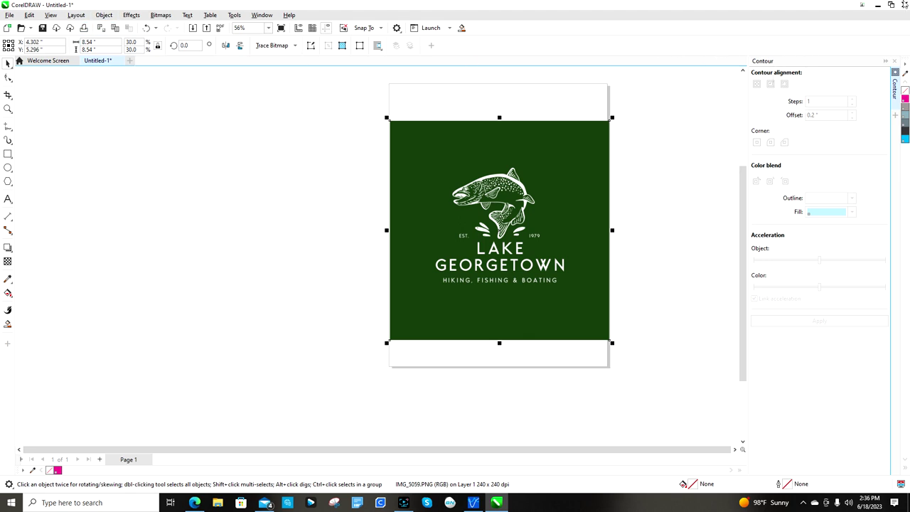
{"action": "left_click", "coordinate": [132, 15]}
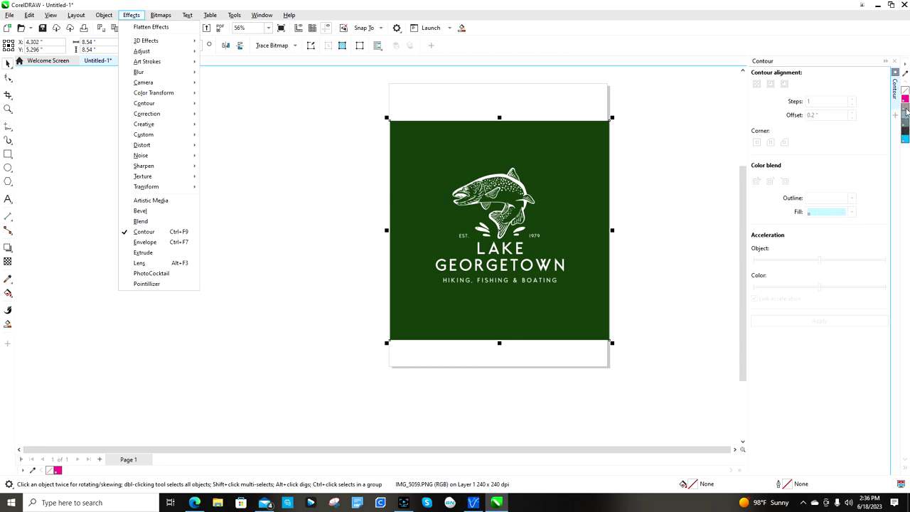
{"action": "left_click", "coordinate": [441, 17]}
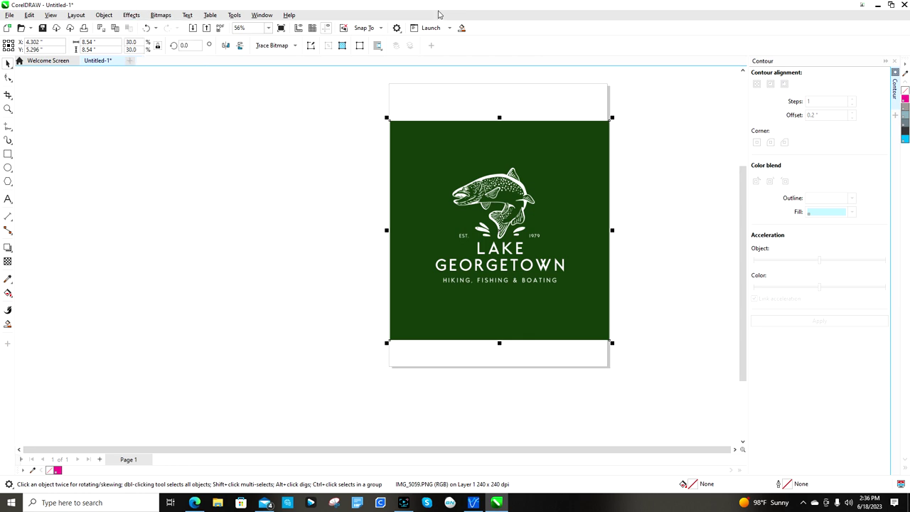
Step: Trace the logo with Outline Trace > High Quality Image, keeping the default PowerTRACE settings
{"action": "left_click", "coordinate": [296, 47]}
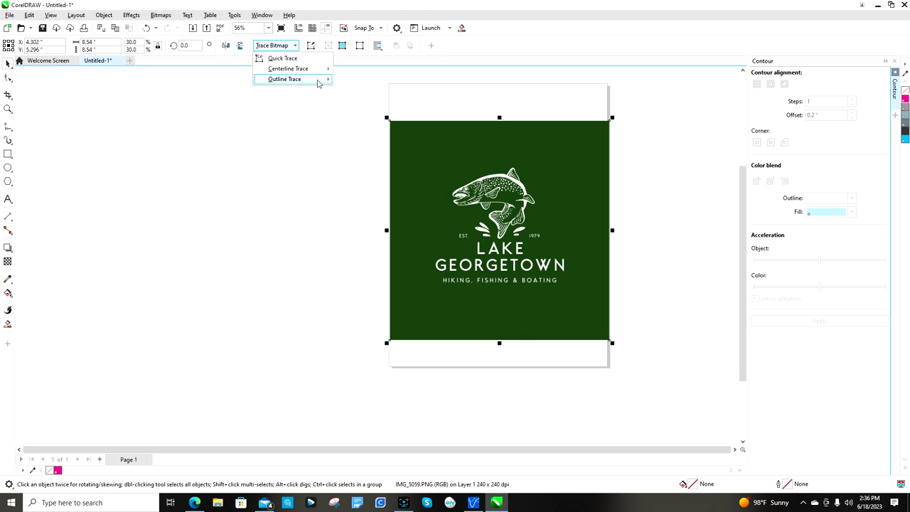
{"action": "mouse_move", "coordinate": [313, 79]}
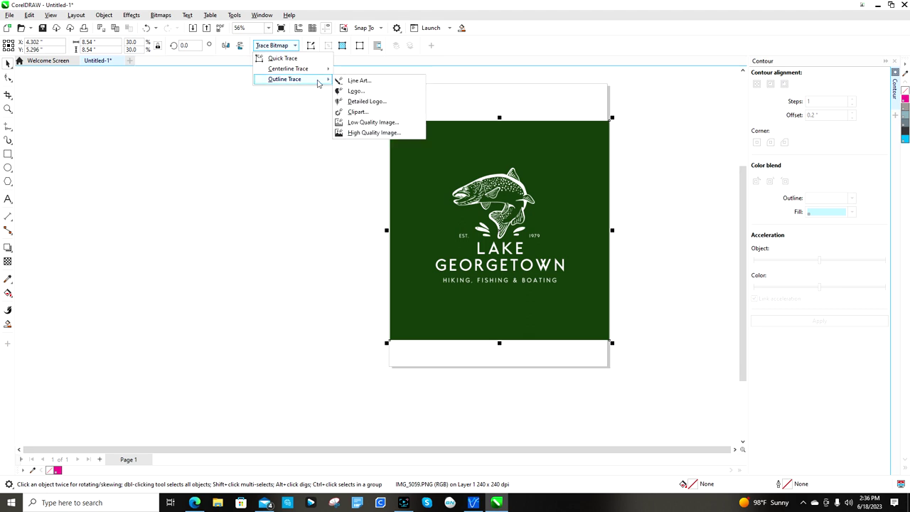
{"action": "left_click", "coordinate": [393, 133]}
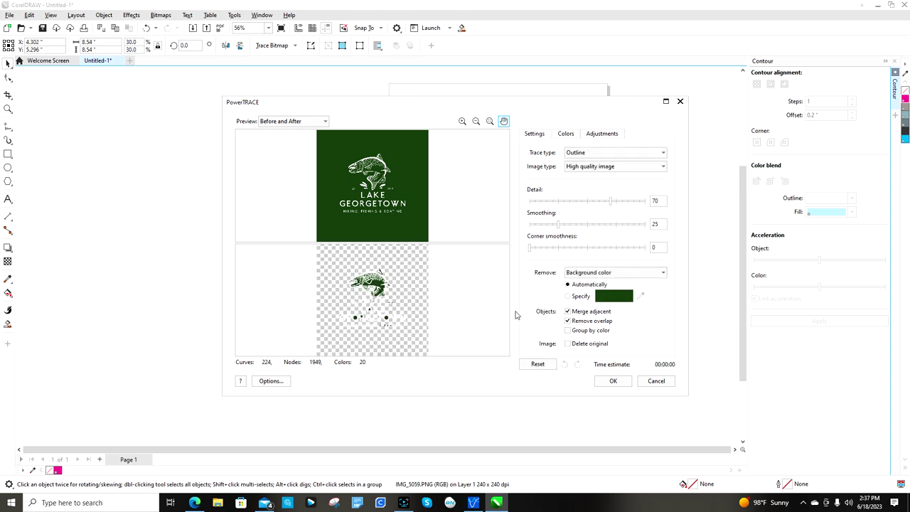
{"action": "left_click", "coordinate": [616, 382]}
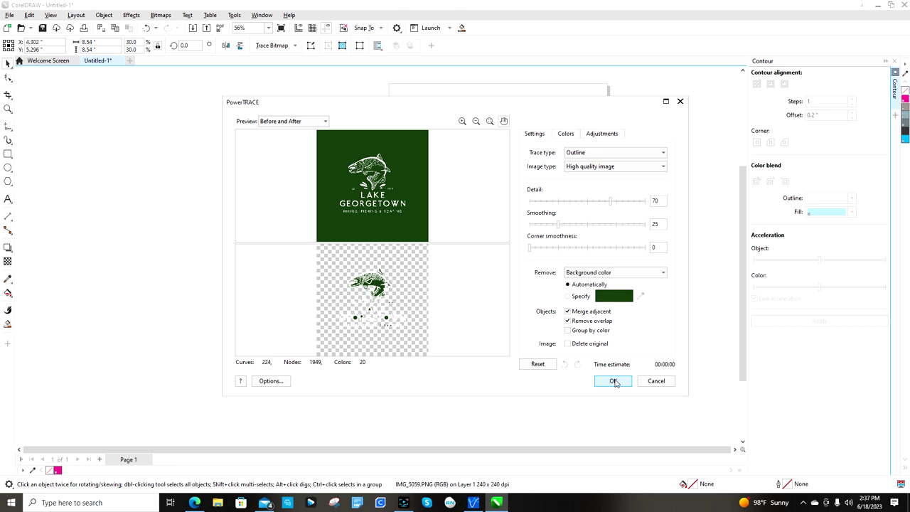
{"action": "left_click", "coordinate": [613, 381]}
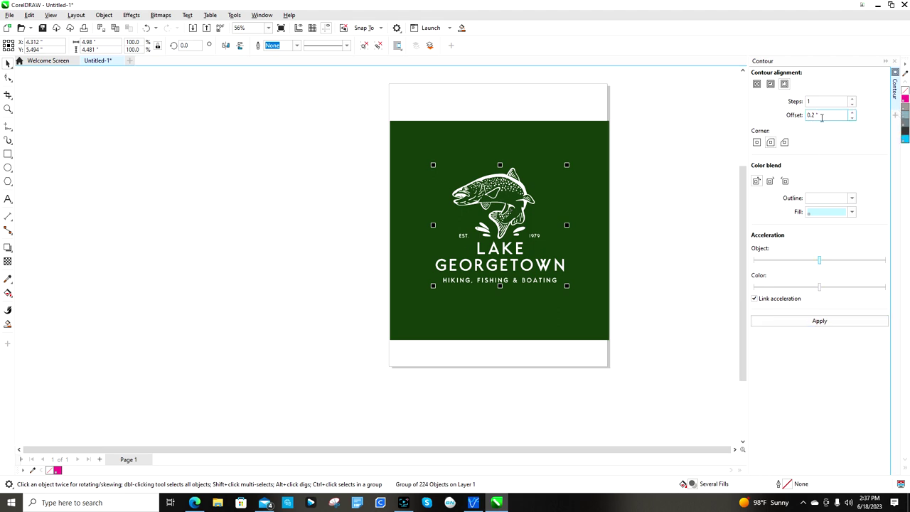
Step: Apply the 0.2-inch light-blue contour to the traced logo and move the green bitmap off the page
{"action": "left_click", "coordinate": [818, 323]}
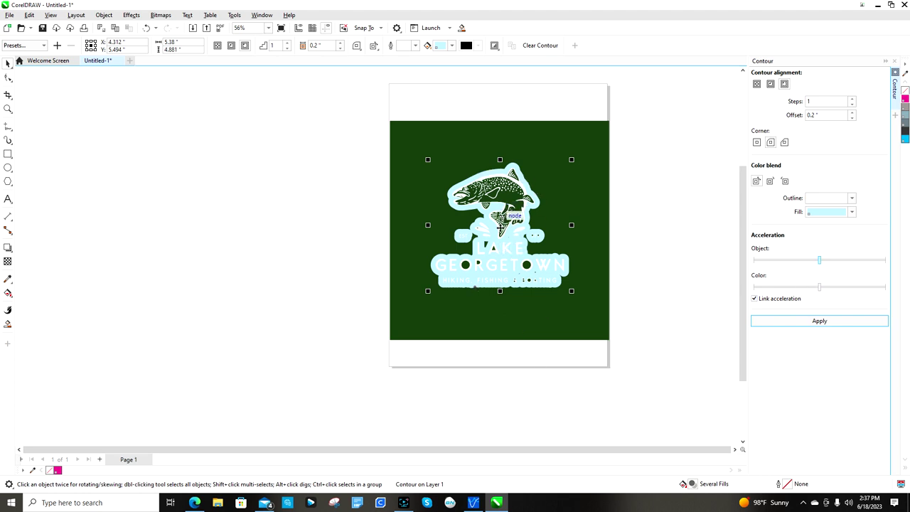
{"action": "left_click_drag", "start_coordinate": [502, 230], "coordinate": [283, 186]}
{"action": "left_click_drag", "start_coordinate": [513, 235], "coordinate": [121, 367]}
{"action": "left_click_drag", "start_coordinate": [283, 205], "coordinate": [510, 239]}
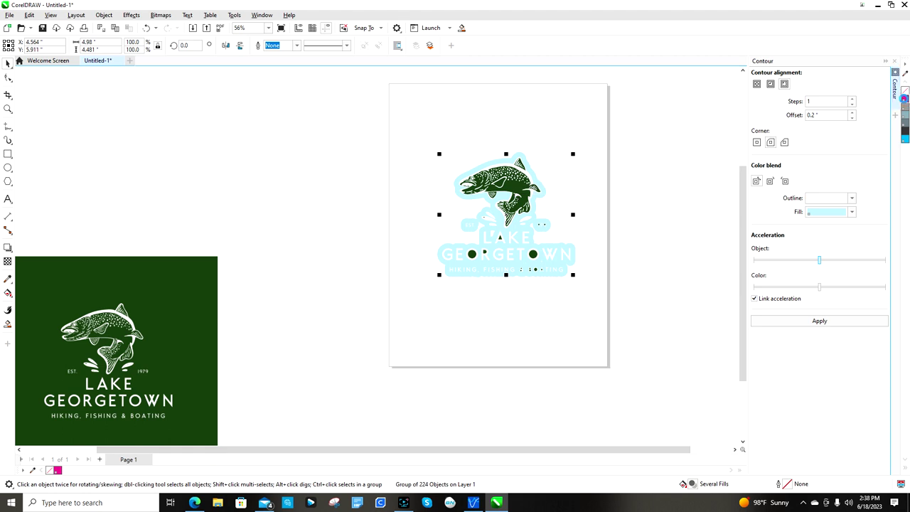
Step: Try a CutContour outline on the logo, undo it, and bring up the contour's context options
{"action": "right_click", "coordinate": [904, 98]}
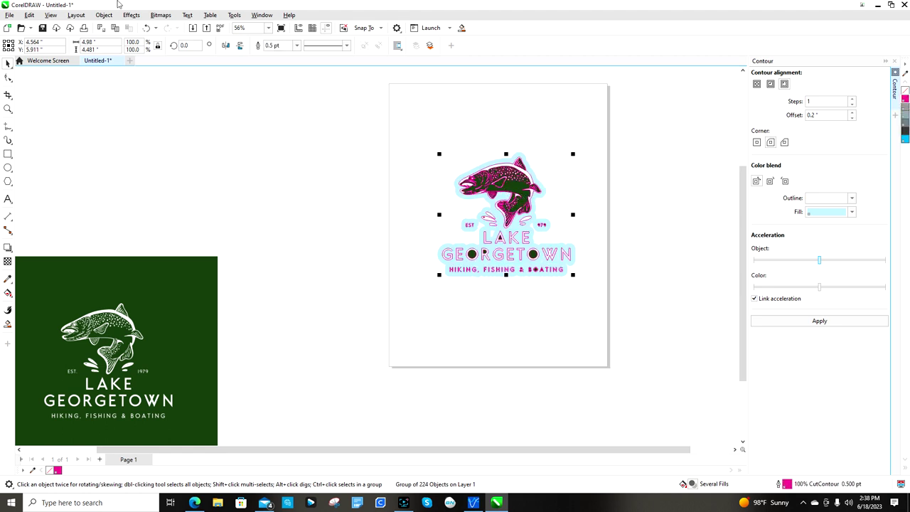
{"action": "left_click", "coordinate": [145, 28]}
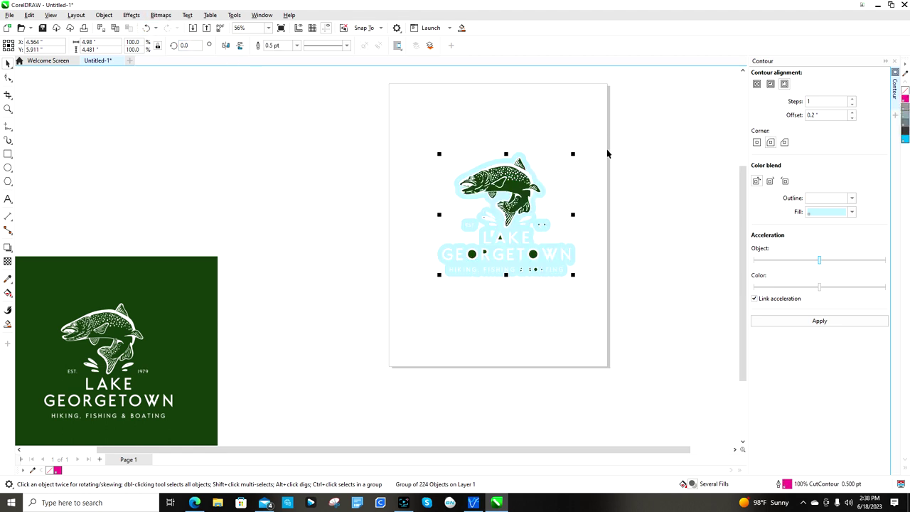
{"action": "right_click", "coordinate": [525, 159]}
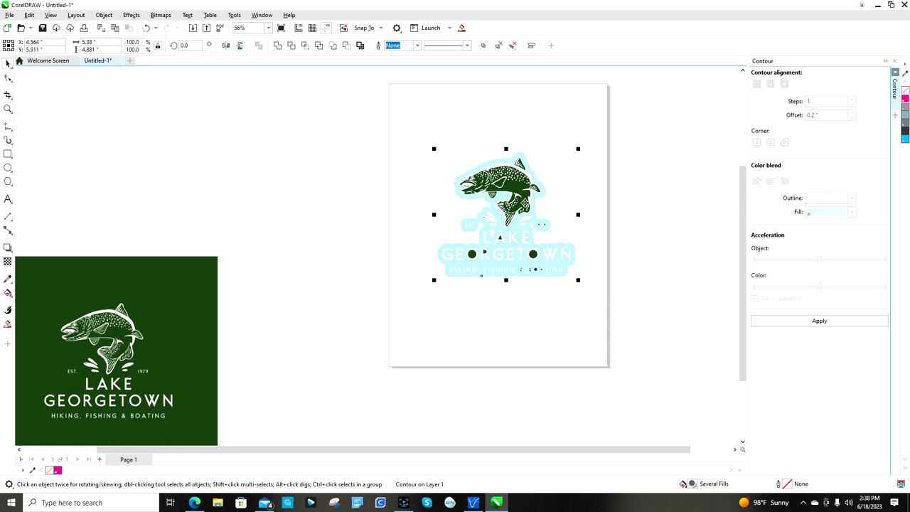
Step: Break the contour apart from the logo and delete the dark green logo group
{"action": "left_click", "coordinate": [654, 199]}
{"action": "left_click_drag", "start_coordinate": [523, 190], "coordinate": [287, 158]}
{"action": "key", "text": "Delete"}
Step: Give the contour shape a magenta CutContour hairline outline and remove its cyan fill
{"action": "left_click", "coordinate": [501, 211]}
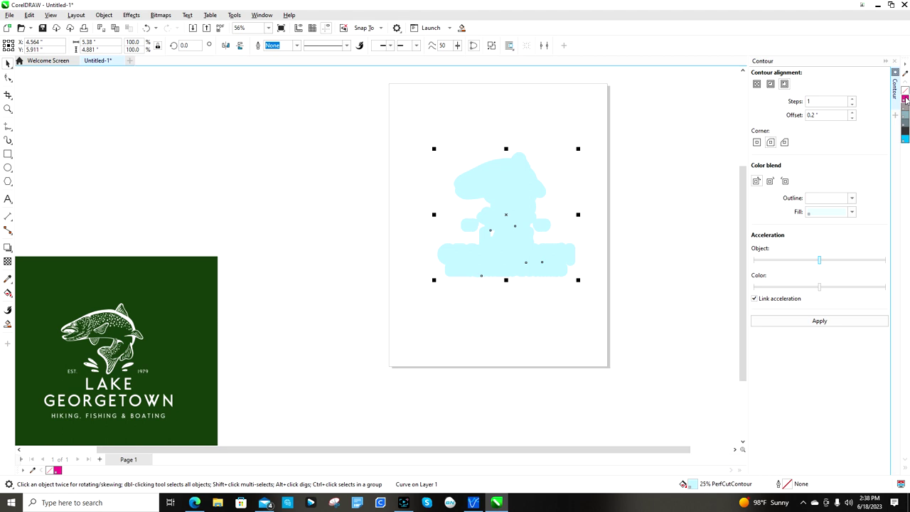
{"action": "right_click", "coordinate": [906, 102]}
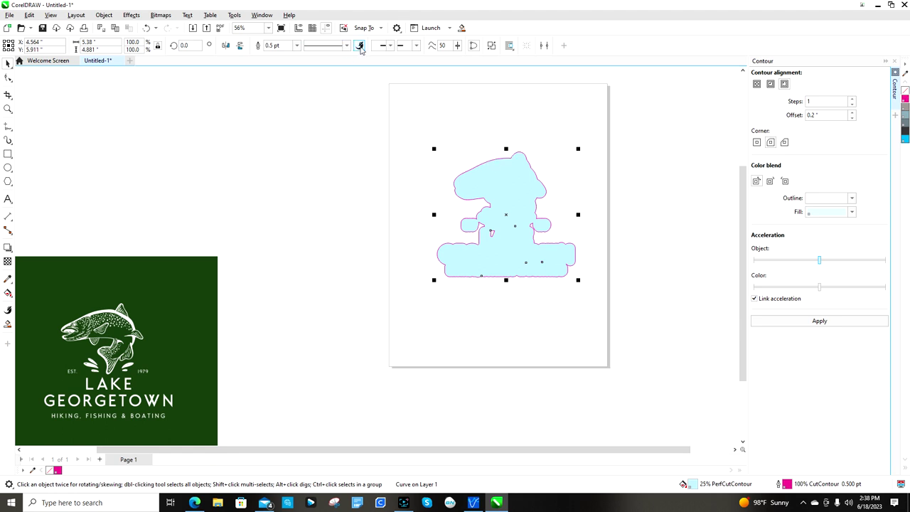
{"action": "left_click", "coordinate": [298, 46]}
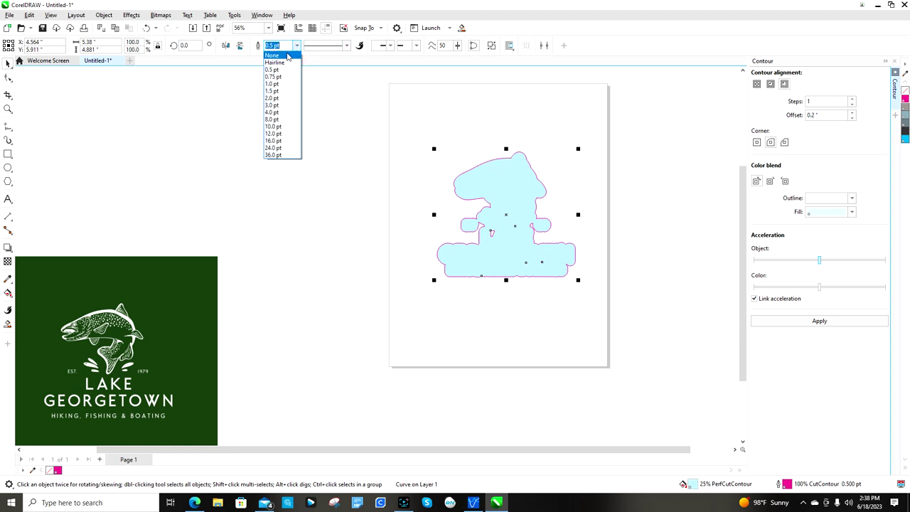
{"action": "left_click", "coordinate": [275, 62]}
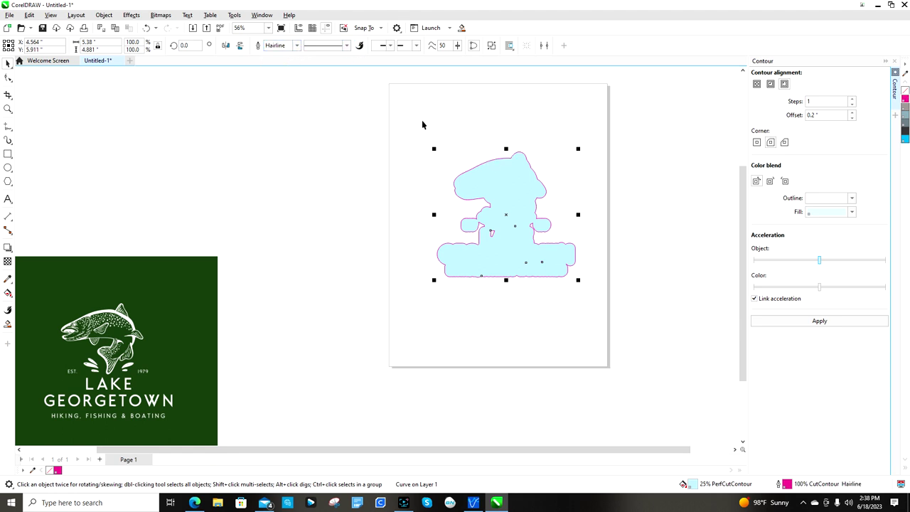
{"action": "left_click", "coordinate": [412, 174]}
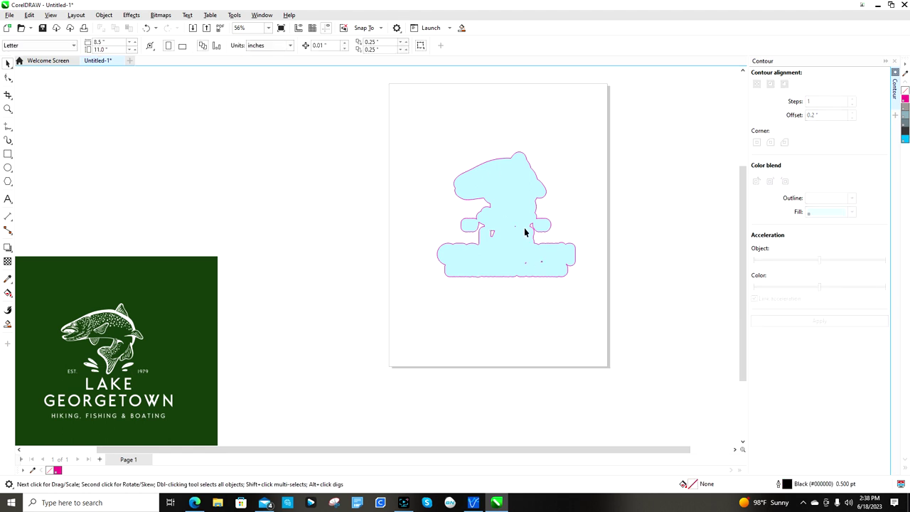
{"action": "left_click", "coordinate": [498, 261]}
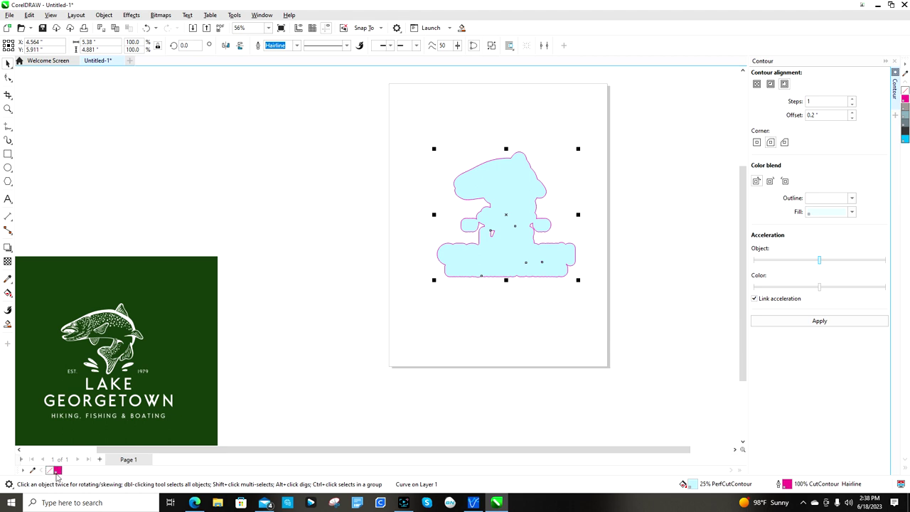
{"action": "left_click", "coordinate": [52, 472]}
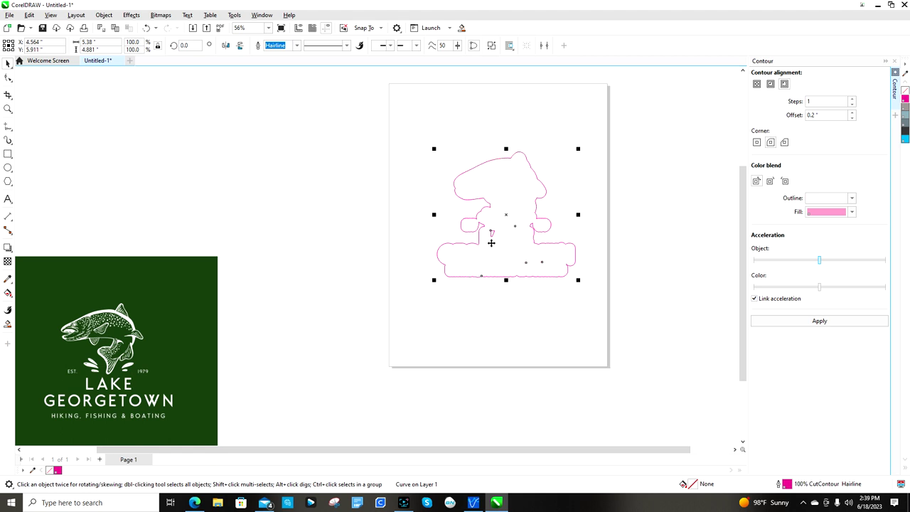
{"action": "scroll", "coordinate": [514, 245], "scroll_direction": "up", "scroll_amount": 2}
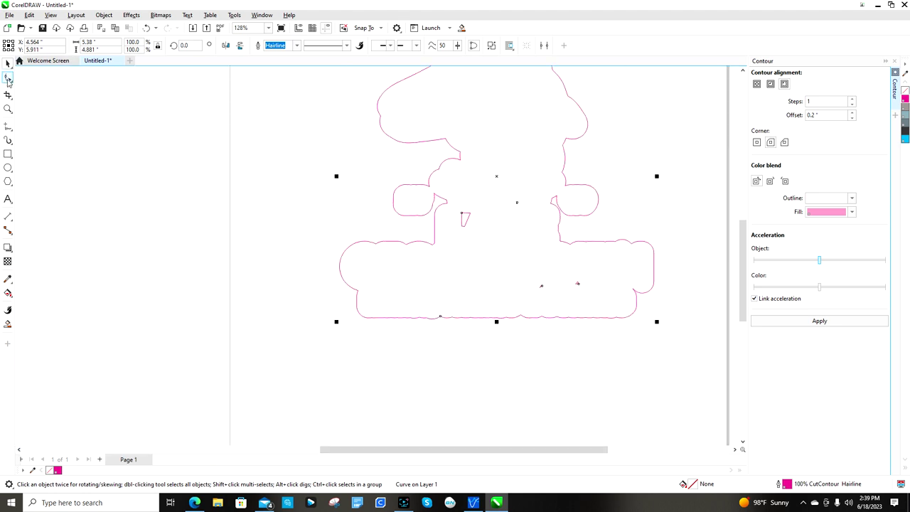
Step: Delete the tiny stray node clusters and the small inner loop from the upper part of the contour
{"action": "left_click", "coordinate": [9, 78]}
{"action": "scroll", "coordinate": [517, 202], "scroll_direction": "up", "scroll_amount": 2}
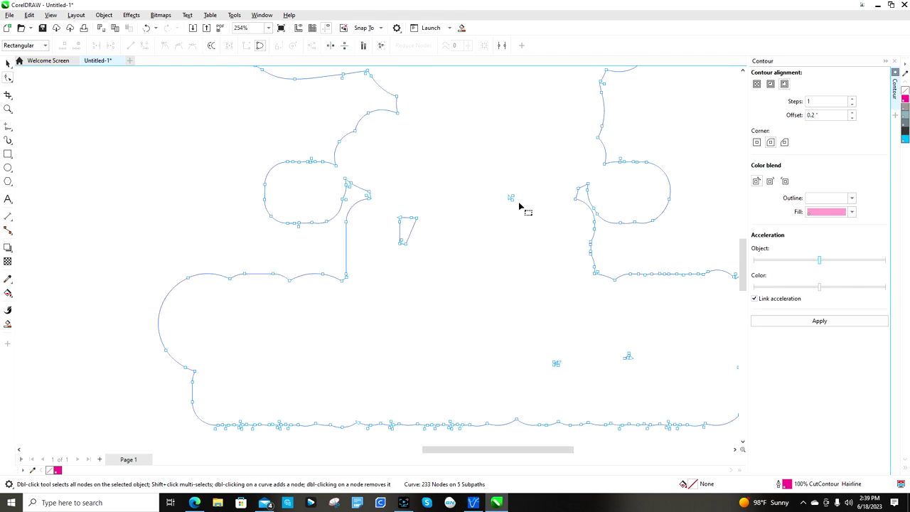
{"action": "left_click", "coordinate": [516, 200]}
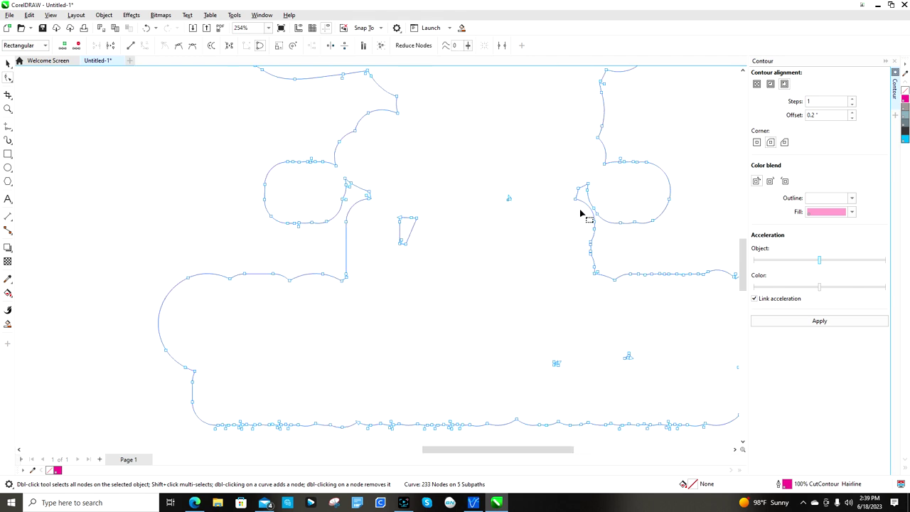
{"action": "left_click", "coordinate": [515, 202]}
{"action": "left_click", "coordinate": [511, 199]}
{"action": "key", "text": "Delete"}
{"action": "left_click", "coordinate": [514, 206]}
{"action": "left_click", "coordinate": [510, 199]}
{"action": "key", "text": "Delete"}
{"action": "left_click", "coordinate": [418, 221]}
{"action": "left_click", "coordinate": [416, 220]}
{"action": "key", "text": "Delete"}
{"action": "left_click", "coordinate": [413, 219]}
{"action": "key", "text": "Delete"}
{"action": "left_click", "coordinate": [400, 219]}
{"action": "key", "text": "Delete"}
{"action": "left_click", "coordinate": [400, 224]}
{"action": "key", "text": "Delete"}
{"action": "left_click", "coordinate": [401, 243]}
{"action": "key", "text": "Delete"}
{"action": "left_click", "coordinate": [401, 244]}
{"action": "key", "text": "Delete"}
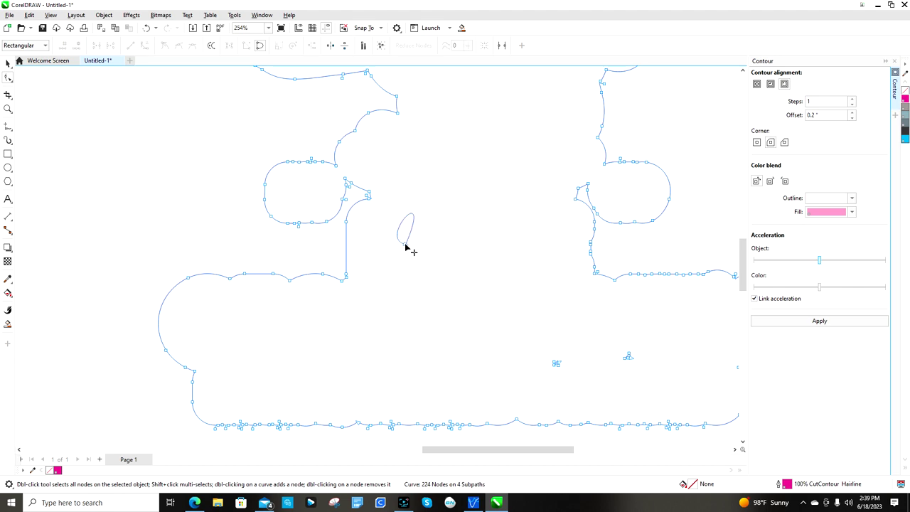
{"action": "left_click", "coordinate": [403, 244]}
{"action": "key", "text": "Delete"}
Step: Delete the lower and right stray fragments, leaving a single 215-node cut path
{"action": "left_click", "coordinate": [557, 368]}
{"action": "key", "text": "Delete"}
{"action": "left_click", "coordinate": [556, 364]}
{"action": "key", "text": "Delete"}
{"action": "left_click", "coordinate": [557, 365]}
{"action": "key", "text": "Delete"}
{"action": "left_click", "coordinate": [559, 365]}
{"action": "key", "text": "Delete"}
{"action": "left_click", "coordinate": [630, 361]}
{"action": "key", "text": "Delete"}
{"action": "left_click", "coordinate": [631, 361]}
{"action": "key", "text": "Delete"}
{"action": "left_click", "coordinate": [627, 359]}
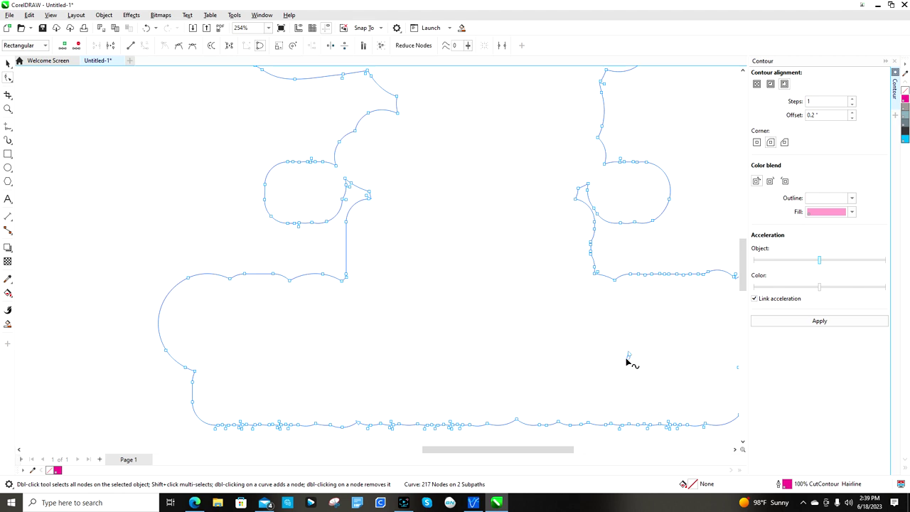
{"action": "key", "text": "Delete"}
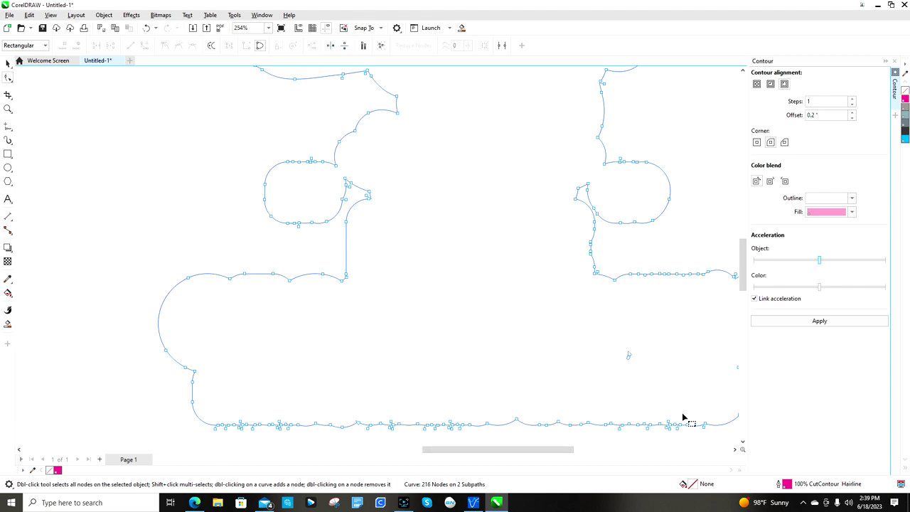
{"action": "left_click_drag", "start_coordinate": [611, 386], "coordinate": [634, 347]}
{"action": "key", "text": "Delete"}
{"action": "left_click_drag", "start_coordinate": [518, 450], "coordinate": [550, 449]}
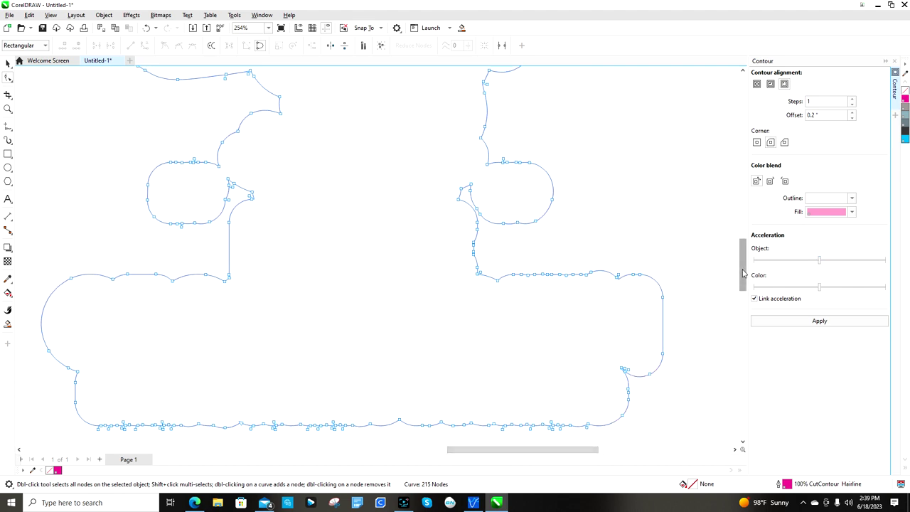
{"action": "mouse_move", "coordinate": [743, 273]}
{"action": "left_mouse_down"}
{"action": "mouse_move", "coordinate": [758, 213]}
{"action": "mouse_move", "coordinate": [759, 267]}
{"action": "left_mouse_up"}
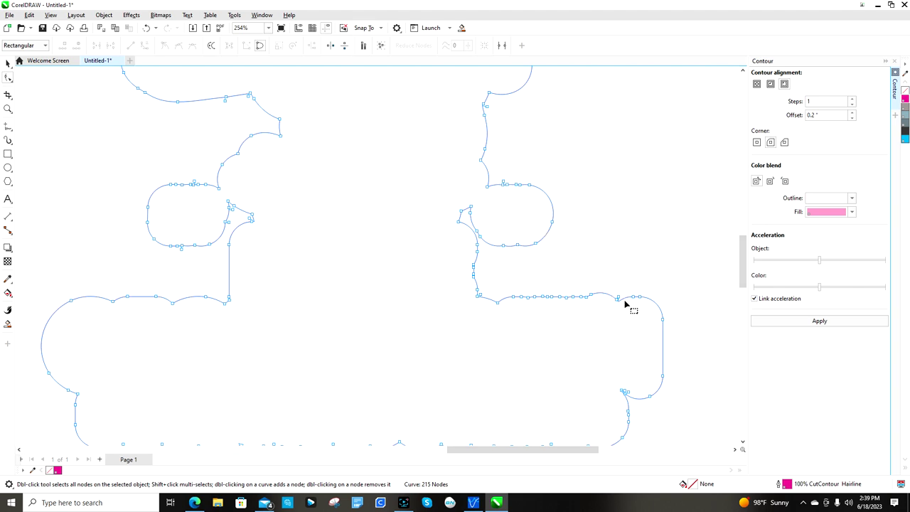
{"action": "scroll", "coordinate": [619, 301], "scroll_direction": "up", "scroll_amount": 1}
{"action": "scroll", "coordinate": [623, 309], "scroll_direction": "up", "scroll_amount": 1}
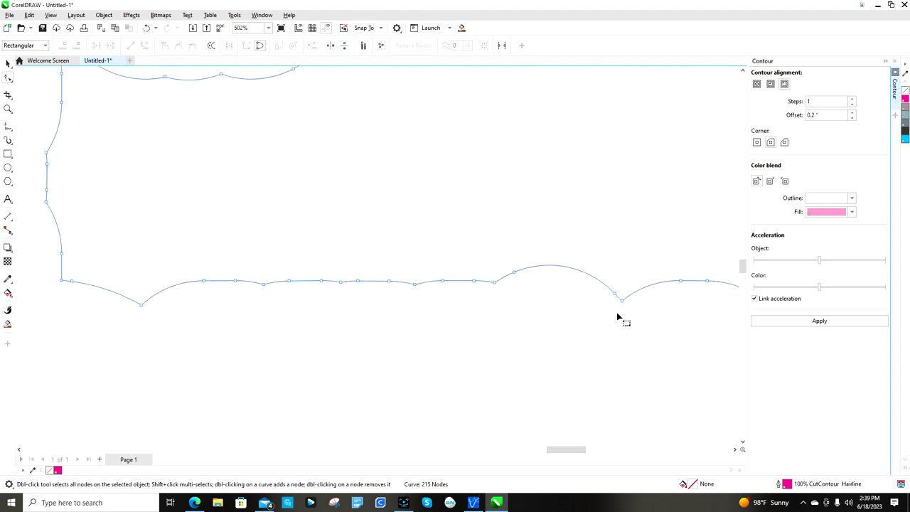
{"action": "scroll", "coordinate": [617, 318], "scroll_direction": "up", "scroll_amount": 1}
{"action": "scroll", "coordinate": [618, 318], "scroll_direction": "down", "scroll_amount": 1}
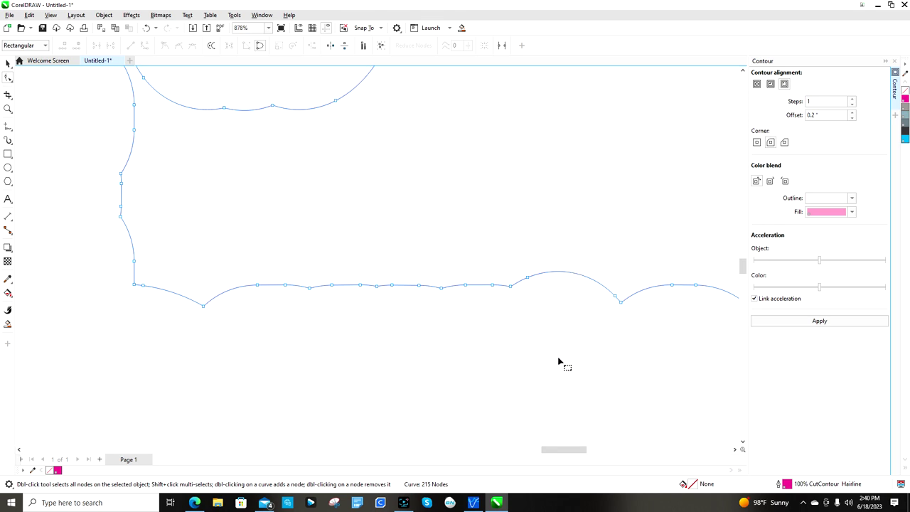
{"action": "left_click_drag", "start_coordinate": [564, 450], "coordinate": [574, 449]}
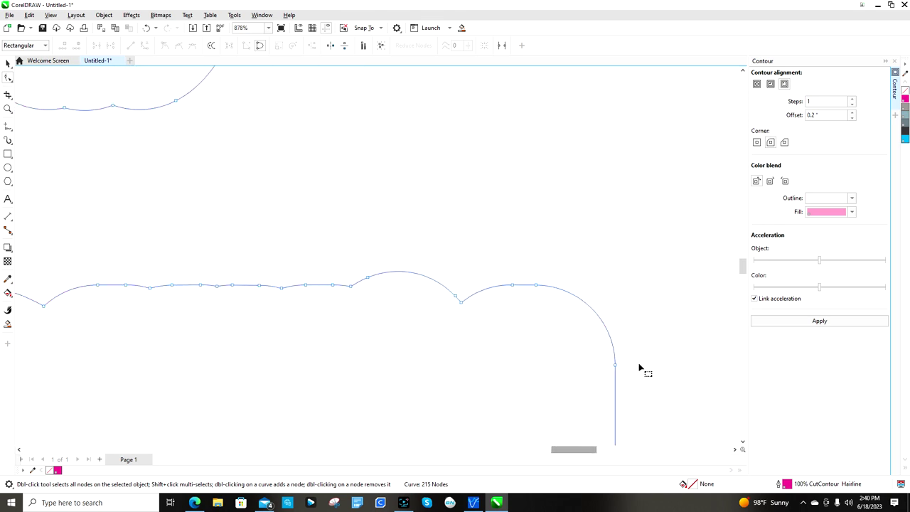
{"action": "left_click_drag", "start_coordinate": [743, 266], "coordinate": [743, 286]}
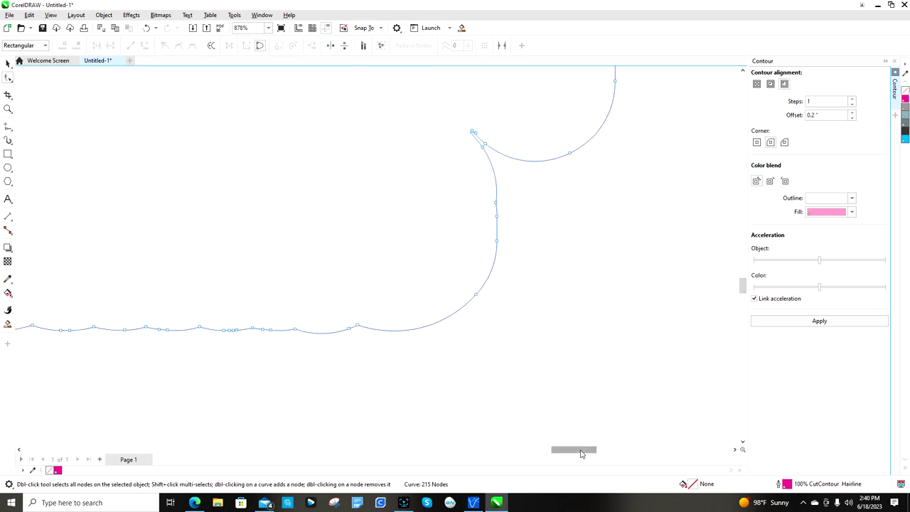
{"action": "left_click_drag", "start_coordinate": [581, 453], "coordinate": [482, 451]}
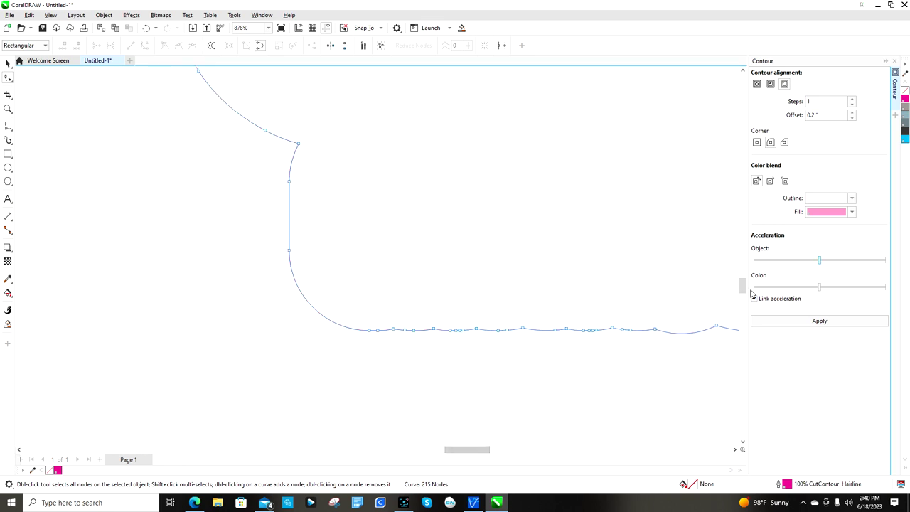
{"action": "left_click_drag", "start_coordinate": [743, 285], "coordinate": [758, 265]}
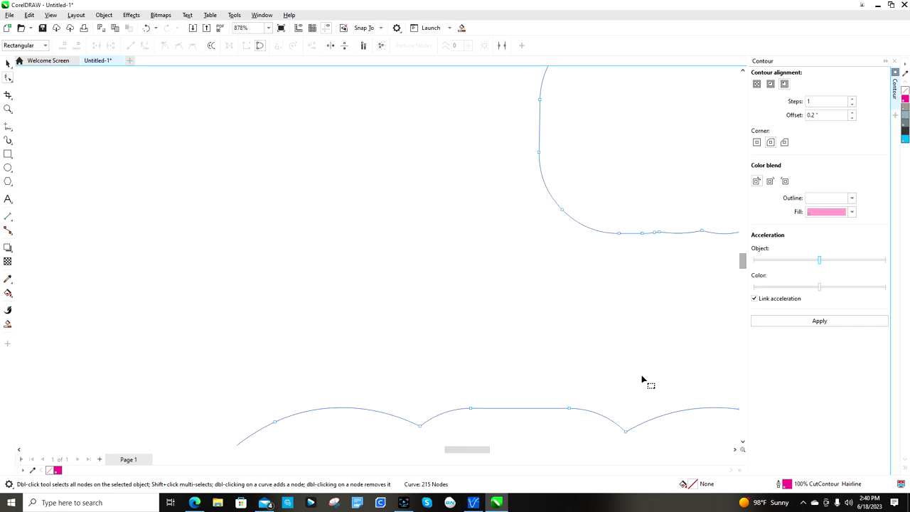
{"action": "left_click_drag", "start_coordinate": [475, 453], "coordinate": [491, 452]}
{"action": "left_click_drag", "start_coordinate": [744, 264], "coordinate": [744, 250]}
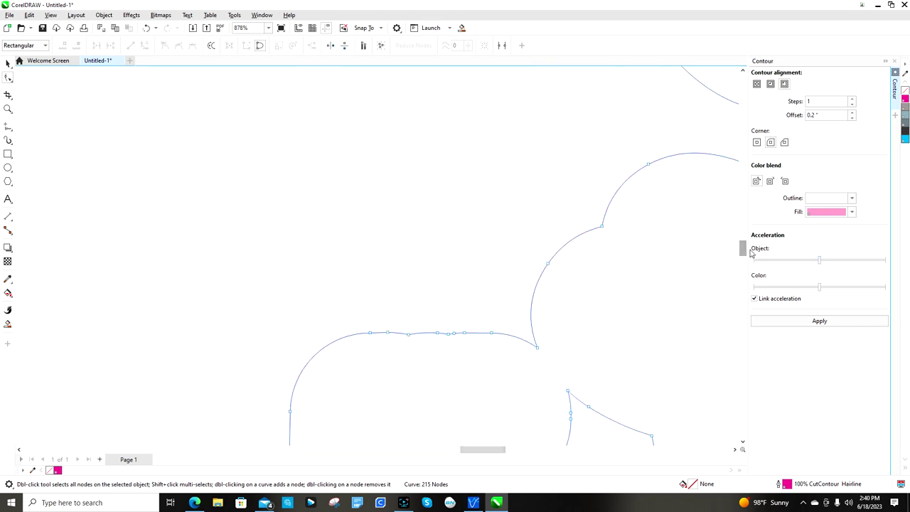
{"action": "left_click_drag", "start_coordinate": [483, 449], "coordinate": [495, 449]}
{"action": "left_click_drag", "start_coordinate": [744, 248], "coordinate": [744, 179]}
{"action": "scroll", "coordinate": [582, 218], "scroll_direction": "down", "scroll_amount": 1}
{"action": "scroll", "coordinate": [582, 218], "scroll_direction": "down", "scroll_amount": 1}
{"action": "left_click_drag", "start_coordinate": [744, 233], "coordinate": [745, 224]}
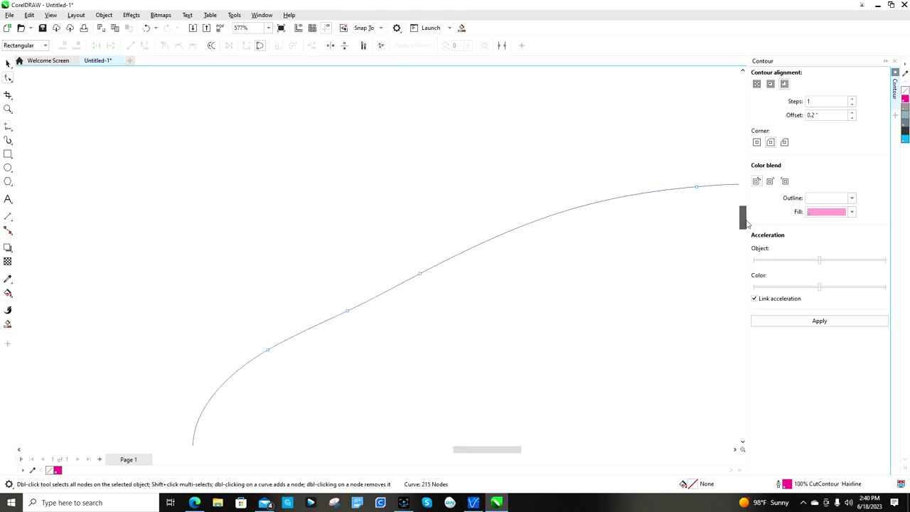
{"action": "left_click_drag", "start_coordinate": [496, 453], "coordinate": [558, 453]}
{"action": "scroll", "coordinate": [654, 332], "scroll_direction": "down", "scroll_amount": 6}
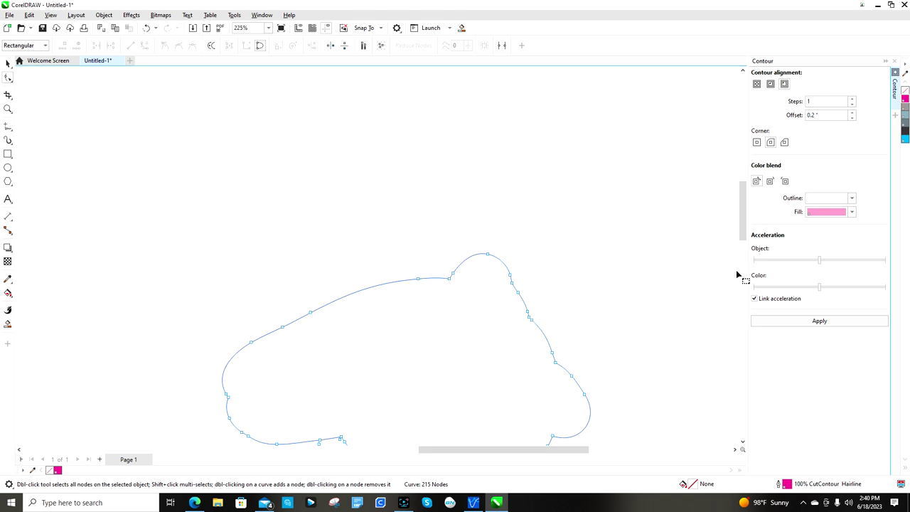
{"action": "left_click_drag", "start_coordinate": [740, 225], "coordinate": [739, 256]}
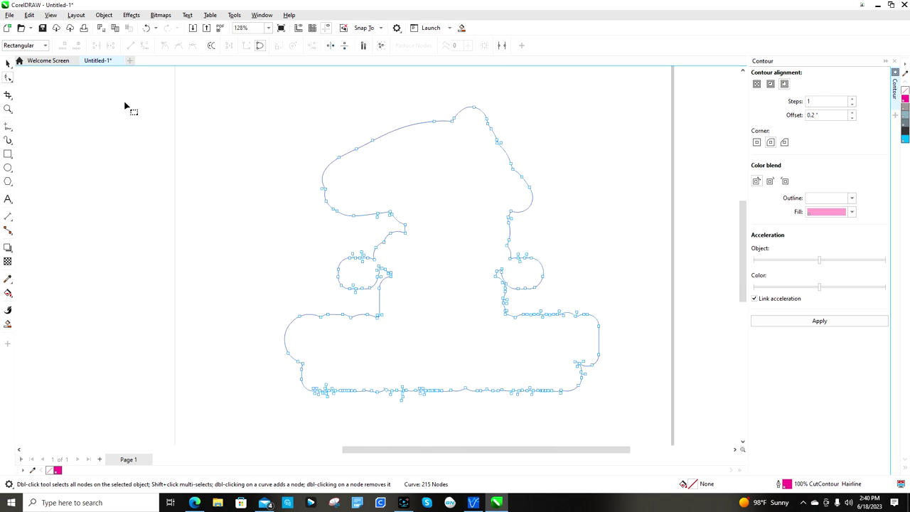
Step: Bring the green logo image beside the page and centre the pink cut contour over it
{"action": "left_click", "coordinate": [9, 66]}
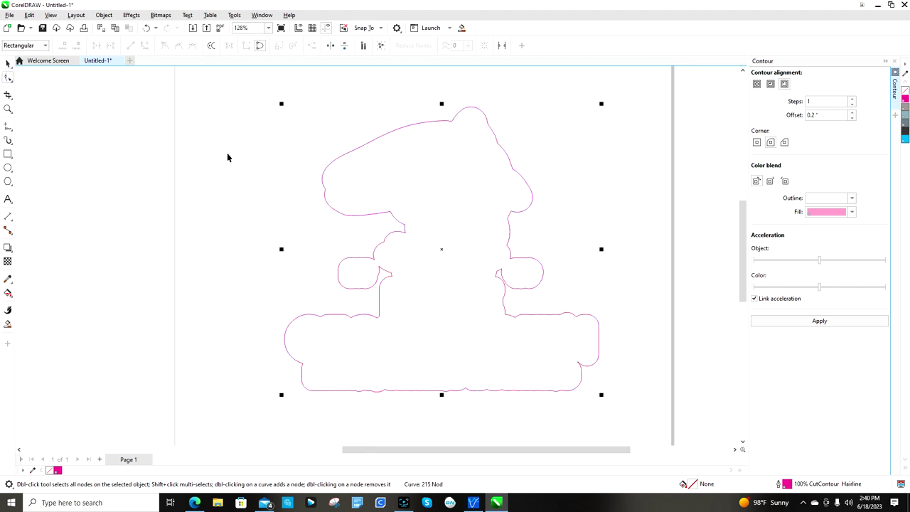
{"action": "left_click", "coordinate": [446, 187]}
{"action": "scroll", "coordinate": [446, 187], "scroll_direction": "down", "scroll_amount": 3}
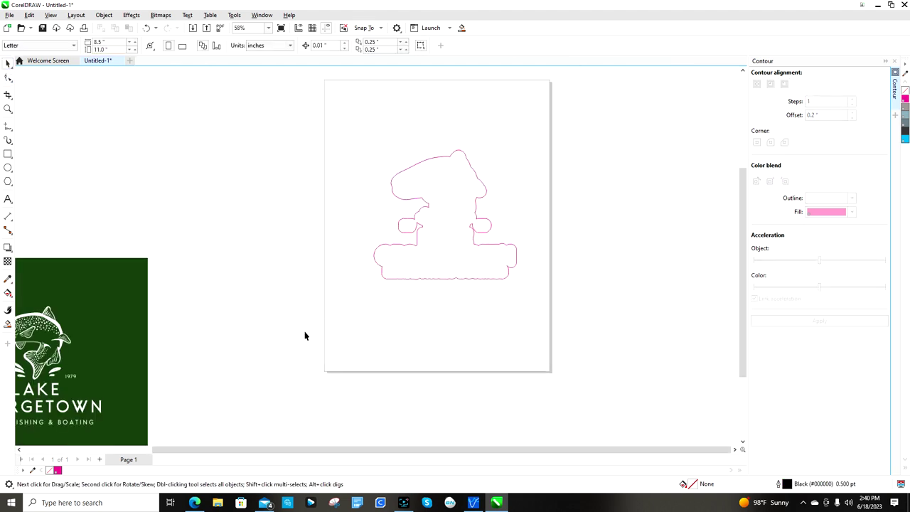
{"action": "left_click_drag", "start_coordinate": [69, 353], "coordinate": [274, 229]}
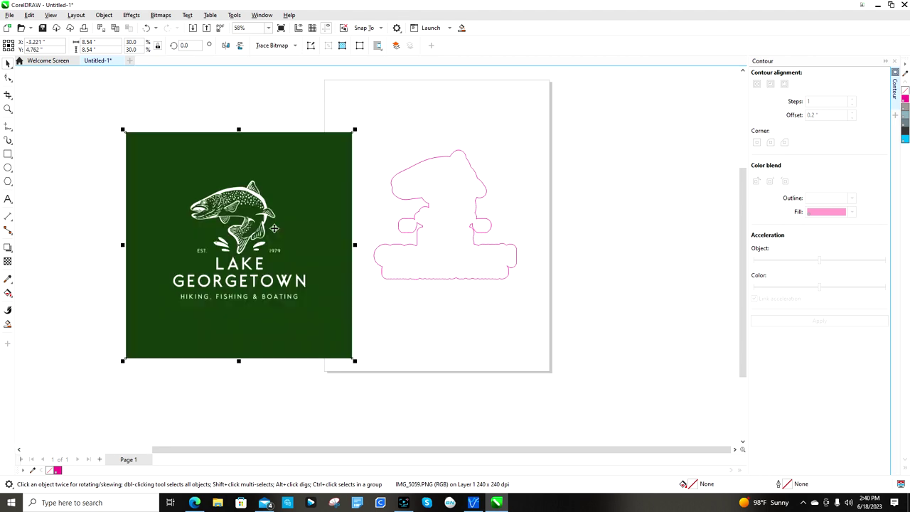
{"action": "left_click", "coordinate": [417, 231]}
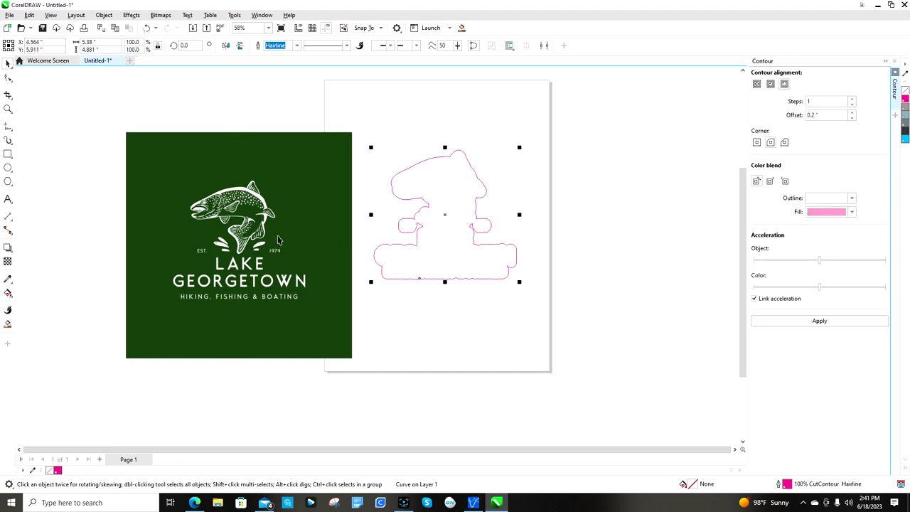
{"action": "left_click", "coordinate": [283, 208], "text": "shift"}
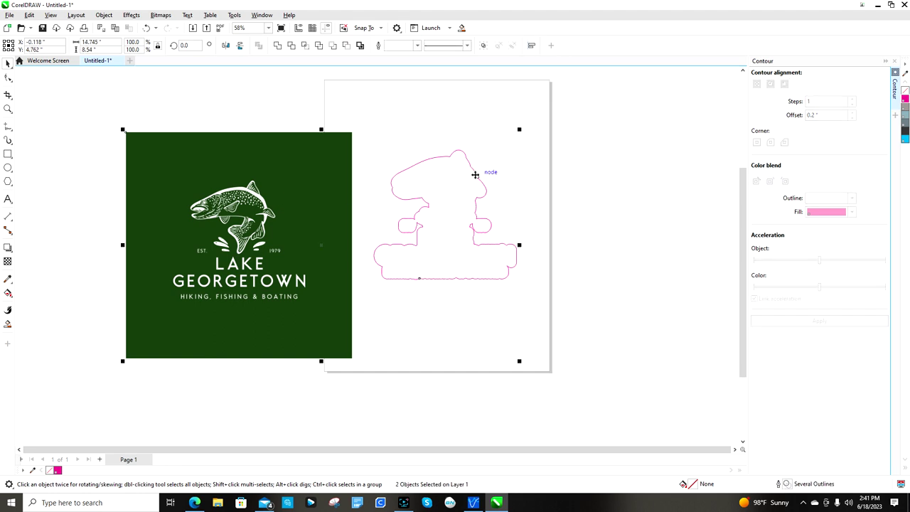
{"action": "key", "text": "c"}
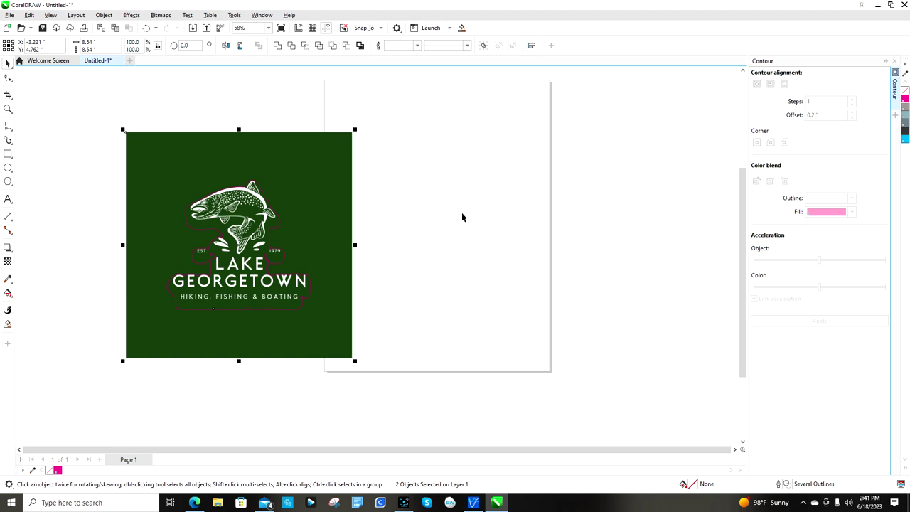
{"action": "left_click", "coordinate": [422, 236]}
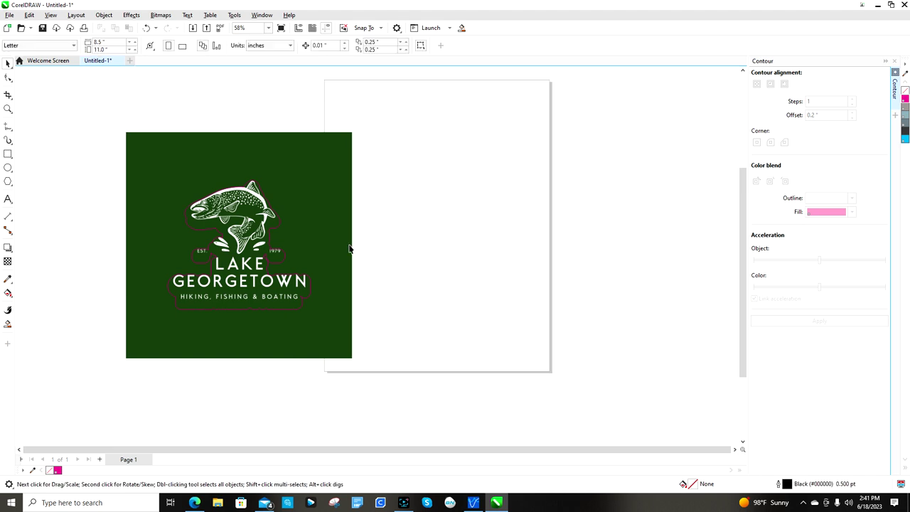
Step: Move the logo and its cut contour together onto the page, then select the contour
{"action": "left_click_drag", "start_coordinate": [236, 226], "coordinate": [474, 194]}
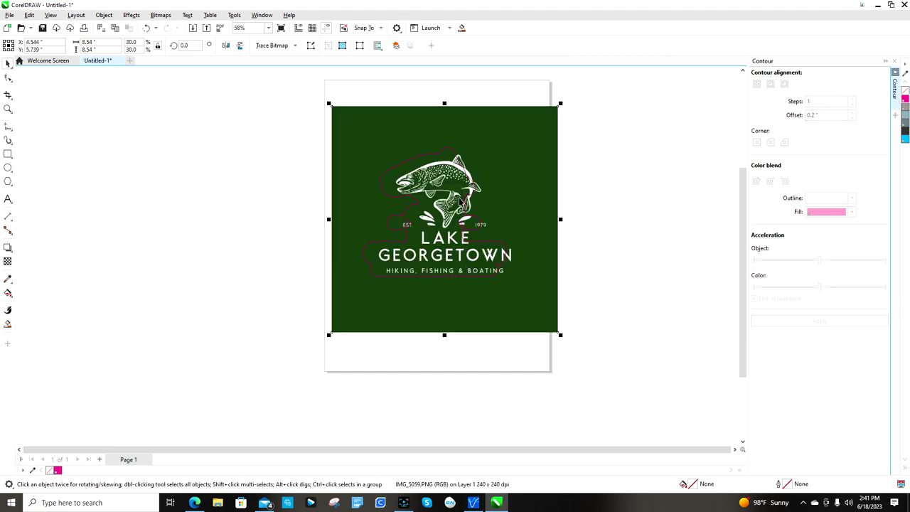
{"action": "scroll", "coordinate": [460, 202], "scroll_direction": "up", "scroll_amount": 2}
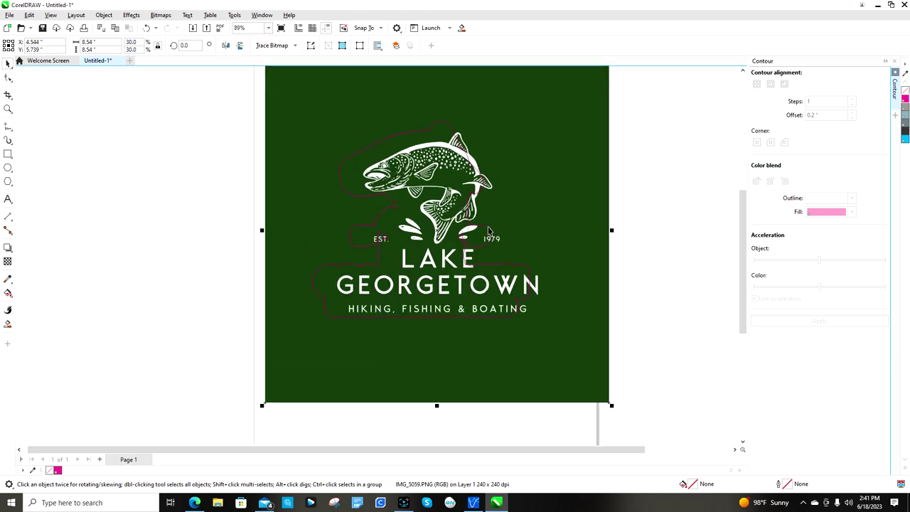
{"action": "left_click", "coordinate": [487, 231]}
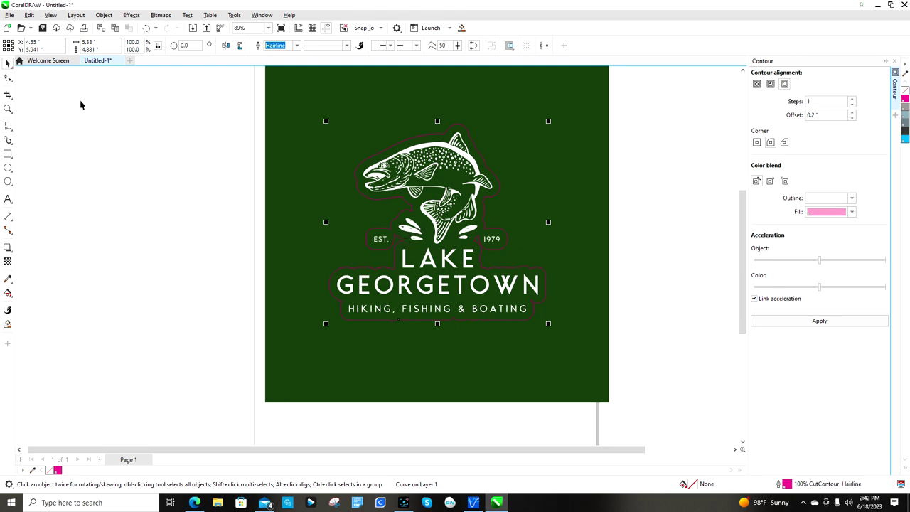
Step: Trim the notch left of 1979 by removing nodes and pulling the spike tip in, reaching 212 nodes
{"action": "left_click", "coordinate": [218, 167]}
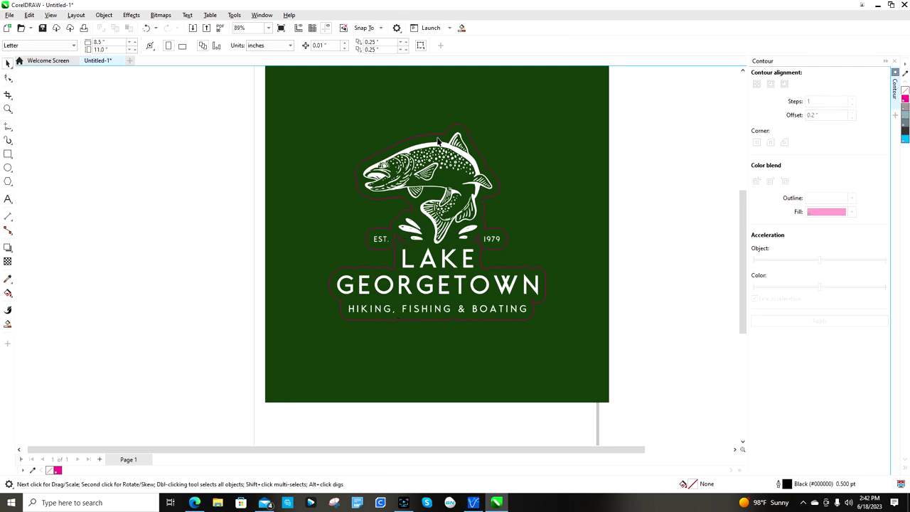
{"action": "scroll", "coordinate": [461, 246], "scroll_direction": "up", "scroll_amount": 4}
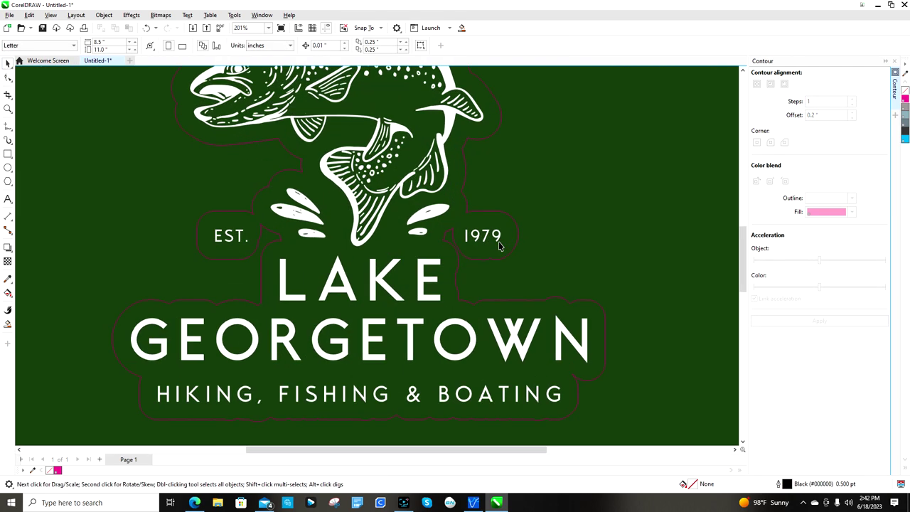
{"action": "scroll", "coordinate": [462, 246], "scroll_direction": "up", "scroll_amount": 4}
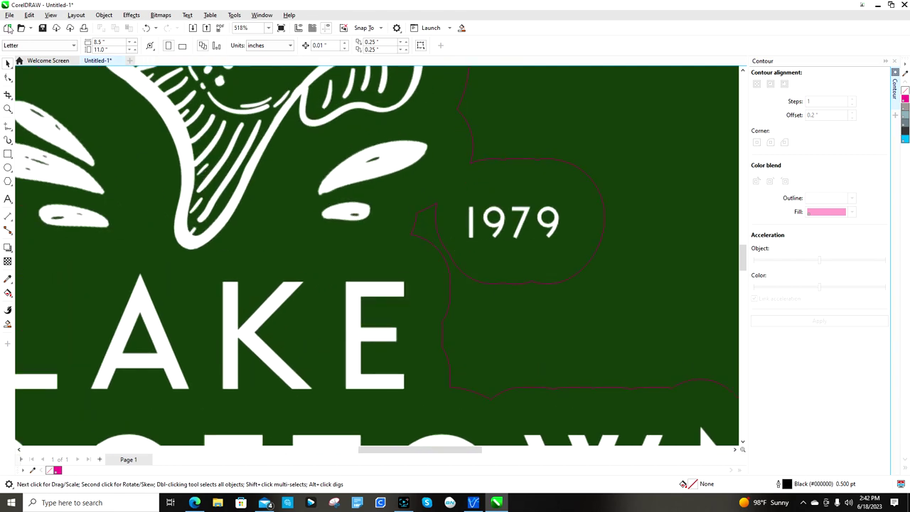
{"action": "left_click", "coordinate": [7, 77]}
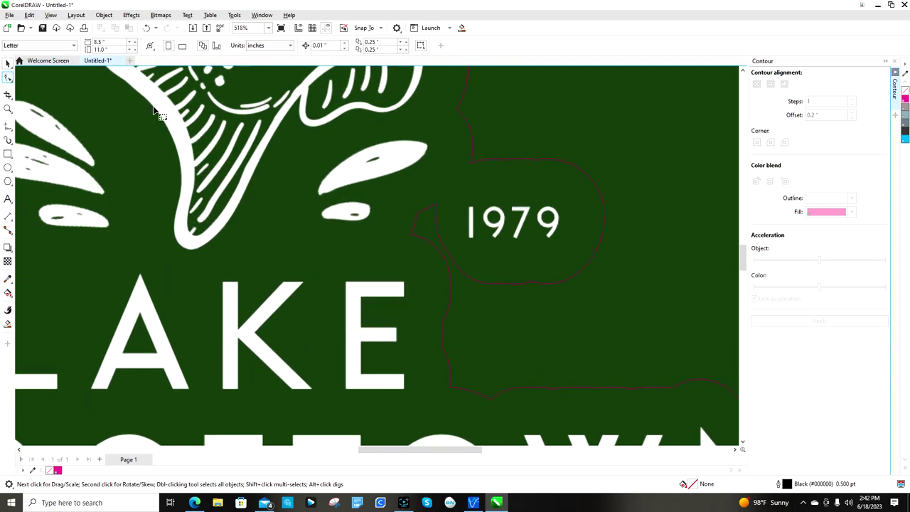
{"action": "left_click", "coordinate": [436, 231]}
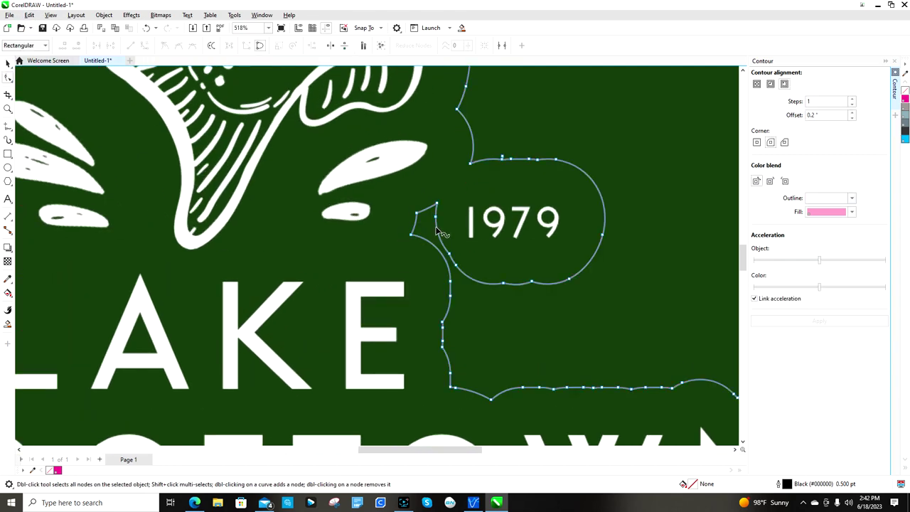
{"action": "double_click", "coordinate": [448, 260]}
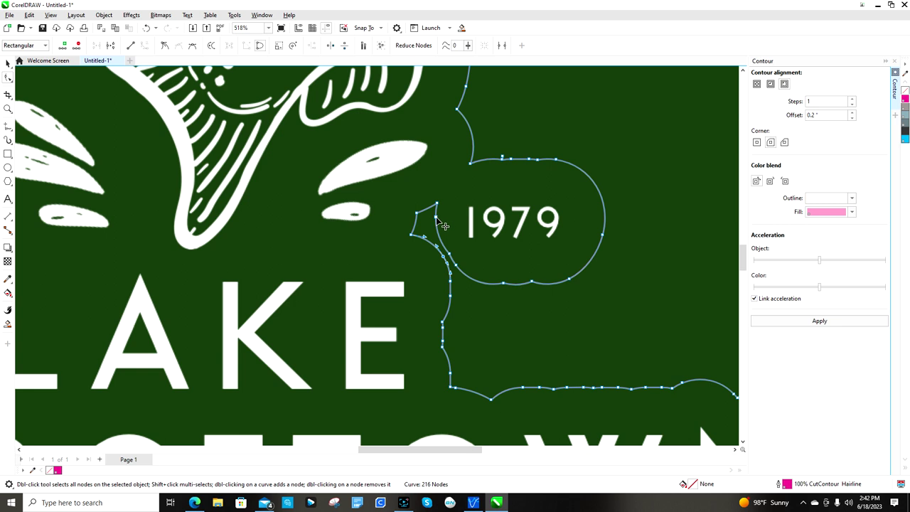
{"action": "left_click", "coordinate": [437, 218]}
{"action": "double_click", "coordinate": [437, 215]}
{"action": "double_click", "coordinate": [441, 243]}
{"action": "double_click", "coordinate": [418, 213]}
{"action": "left_click", "coordinate": [411, 235]}
{"action": "key", "text": "Delete"}
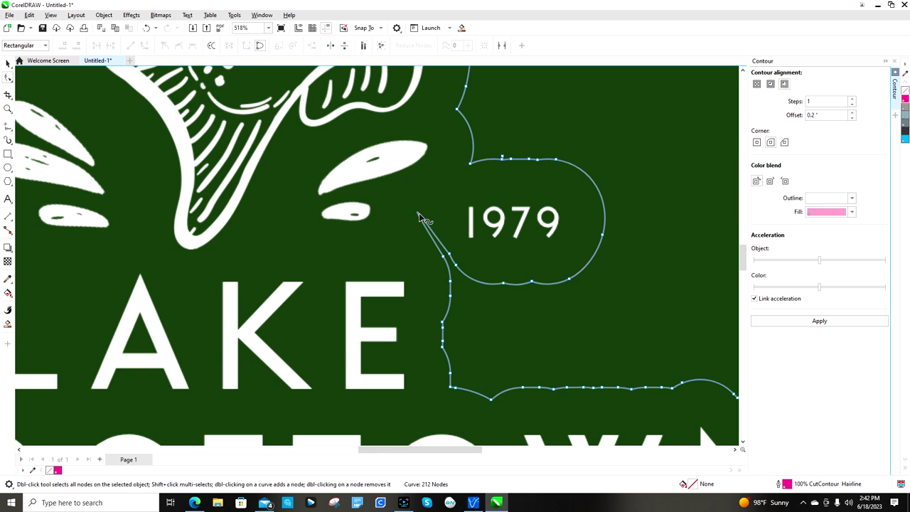
{"action": "left_click_drag", "start_coordinate": [419, 217], "coordinate": [443, 249]}
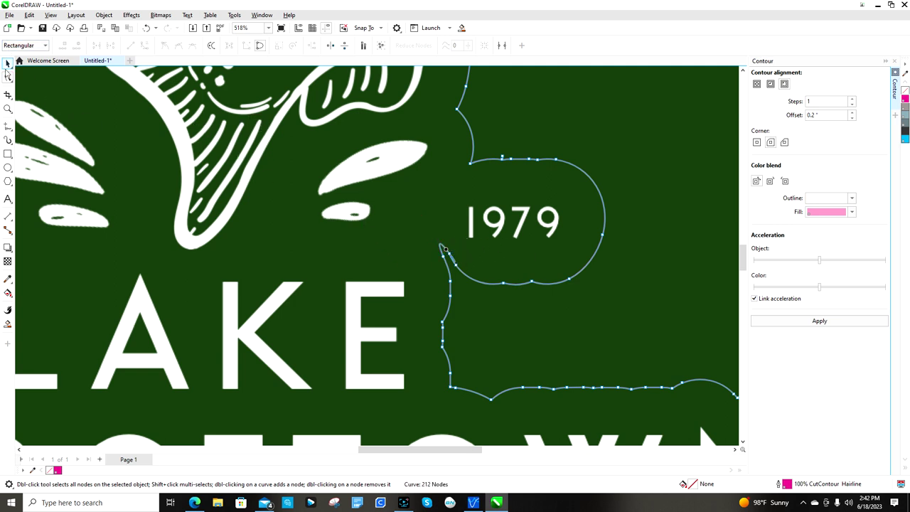
Step: Zoom in on the spike beside 1979 and add a node near its tip
{"action": "left_click", "coordinate": [7, 64]}
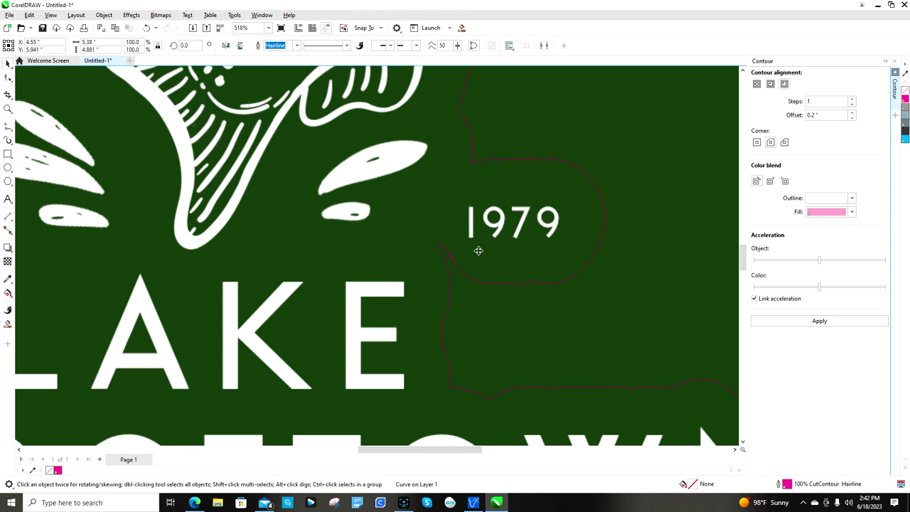
{"action": "scroll", "coordinate": [461, 251], "scroll_direction": "up", "scroll_amount": 2}
{"action": "scroll", "coordinate": [440, 270], "scroll_direction": "up", "scroll_amount": 1}
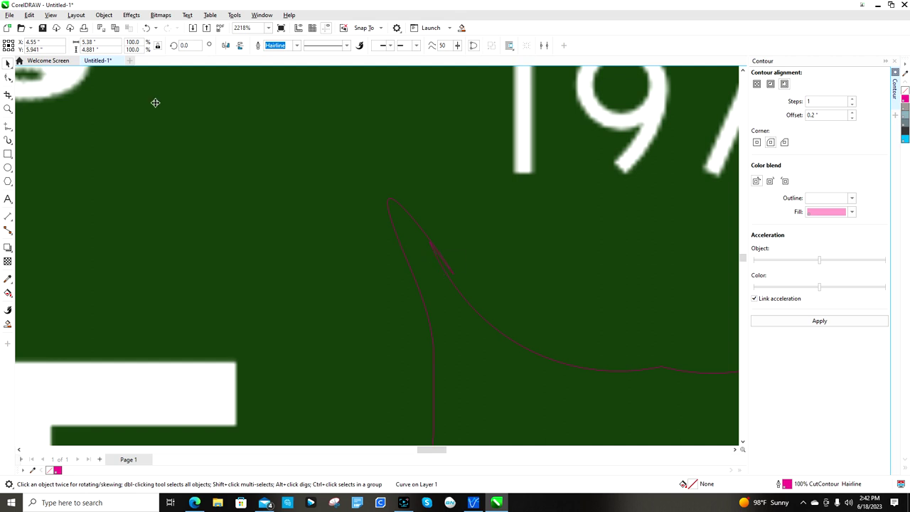
{"action": "left_click", "coordinate": [8, 77]}
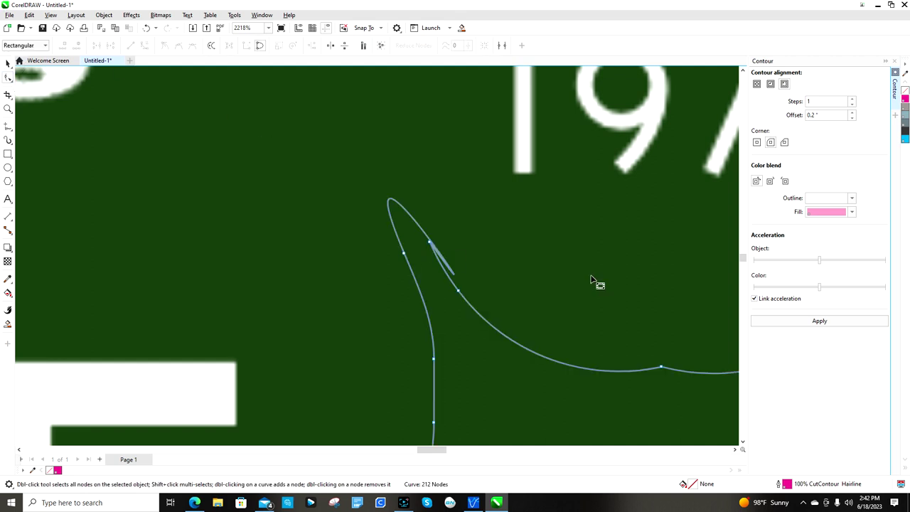
{"action": "left_click", "coordinate": [428, 239]}
{"action": "double_click", "coordinate": [455, 274]}
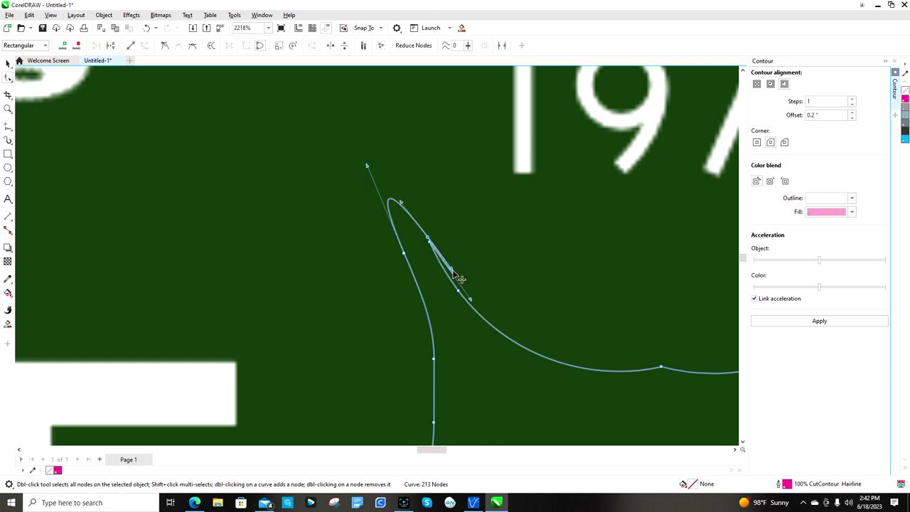
{"action": "left_click", "coordinate": [467, 277]}
{"action": "left_click", "coordinate": [472, 278]}
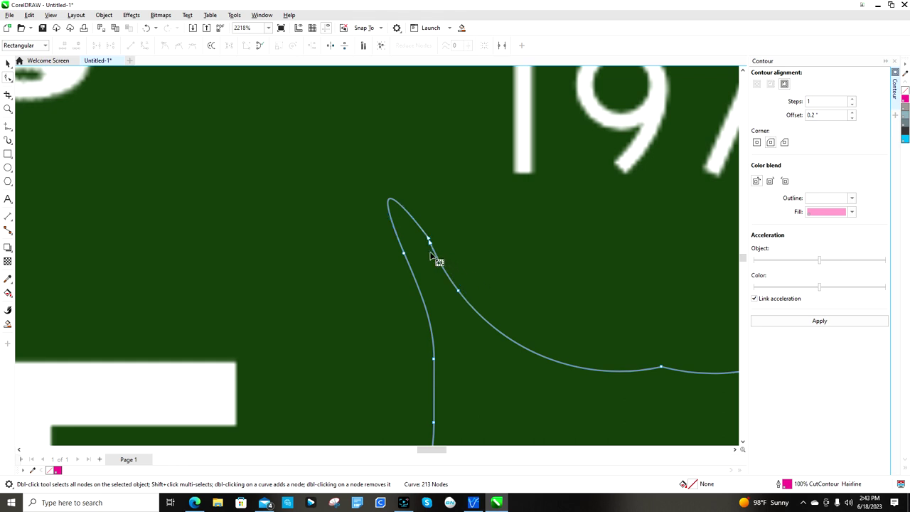
{"action": "left_click", "coordinate": [8, 63]}
Step: Pull the contour's end node together to straighten the doubled strands, undoing a trial added node
{"action": "scroll", "coordinate": [437, 244], "scroll_direction": "up", "scroll_amount": 5}
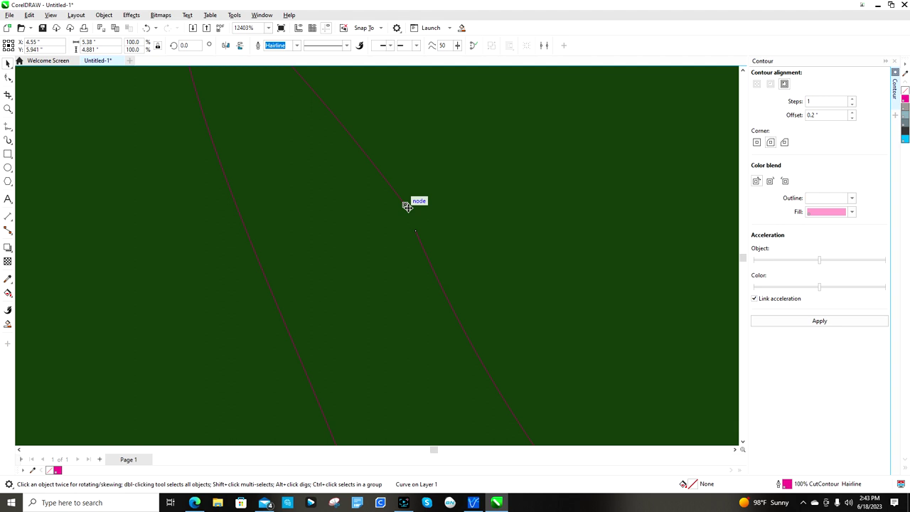
{"action": "left_click", "coordinate": [7, 79]}
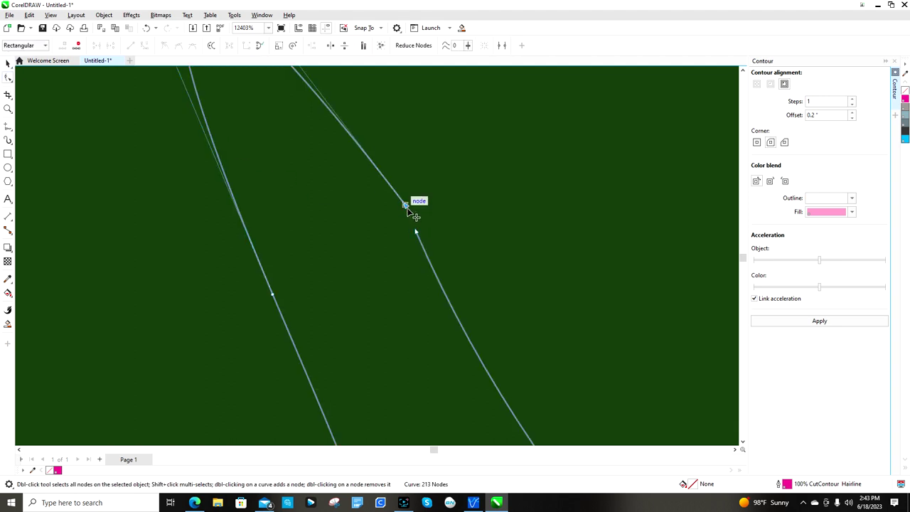
{"action": "left_click_drag", "start_coordinate": [407, 203], "coordinate": [416, 231]}
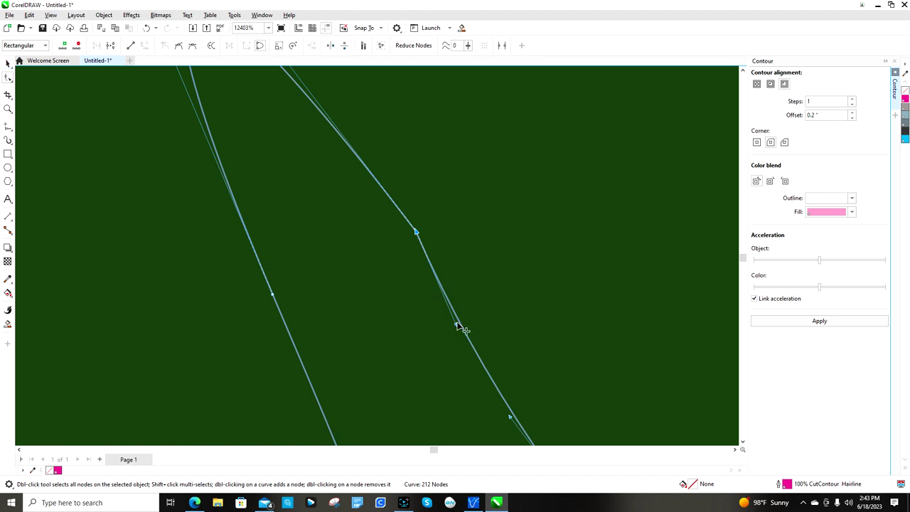
{"action": "left_click_drag", "start_coordinate": [456, 325], "coordinate": [461, 325]}
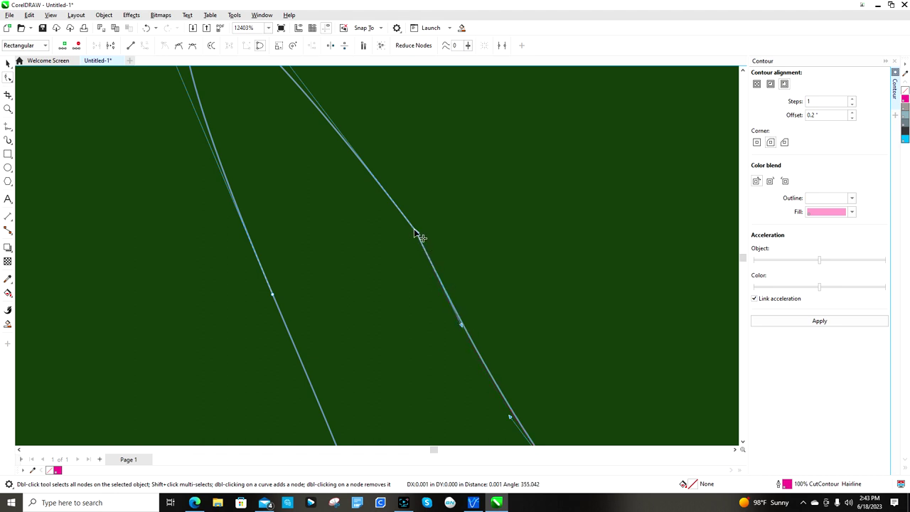
{"action": "left_click", "coordinate": [401, 212]}
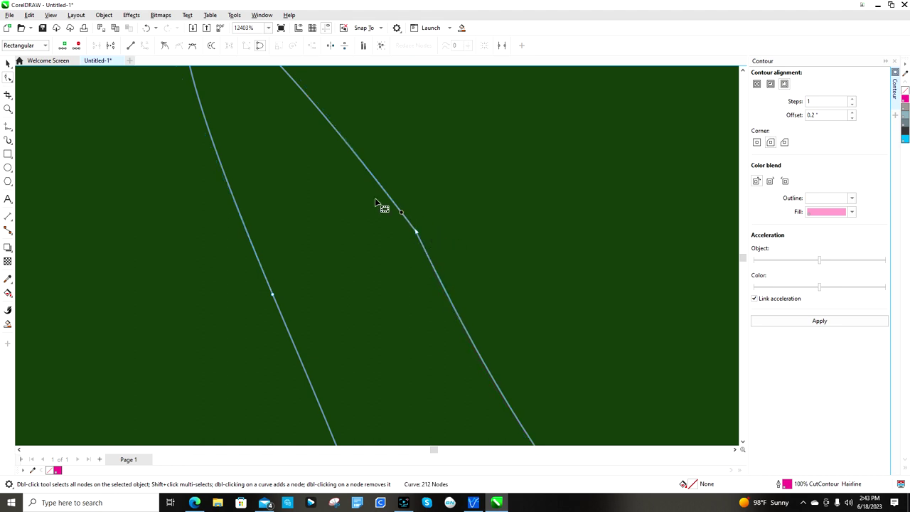
{"action": "double_click", "coordinate": [417, 233]}
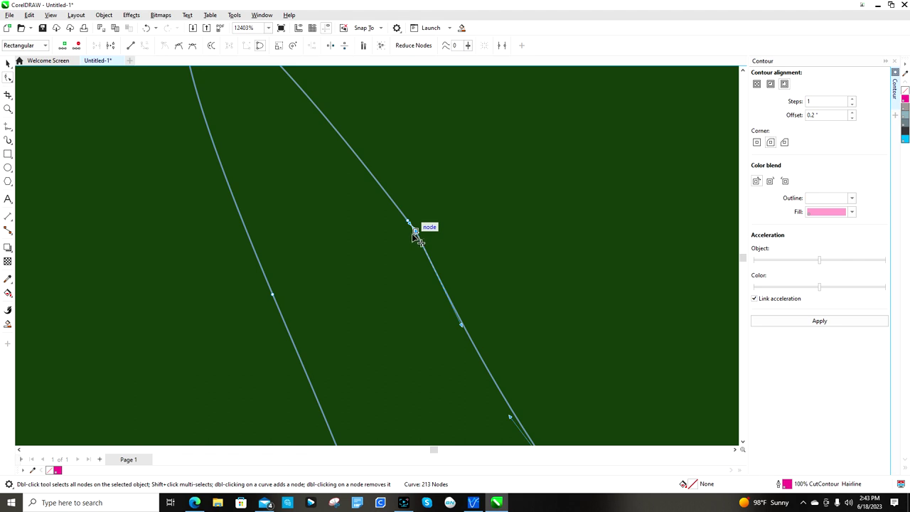
{"action": "left_click_drag", "start_coordinate": [411, 234], "coordinate": [416, 231]}
{"action": "left_click", "coordinate": [147, 29]}
{"action": "left_click", "coordinate": [146, 28]}
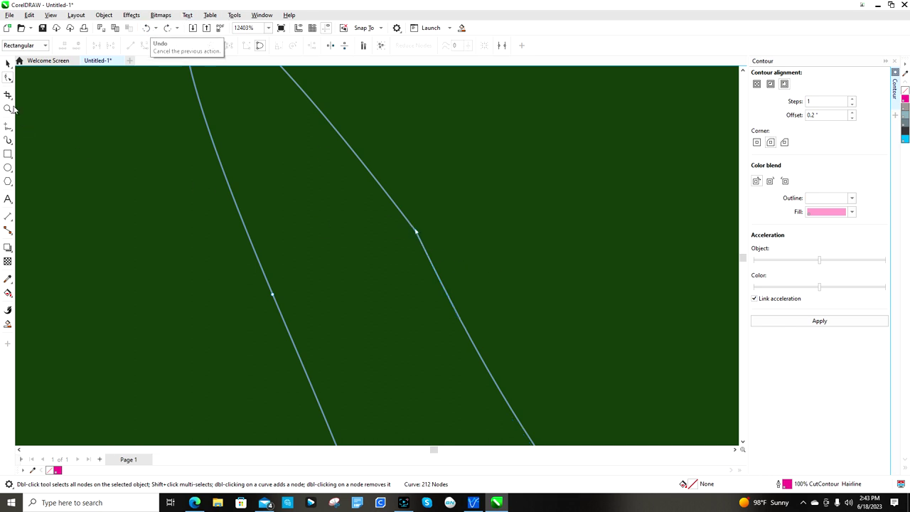
{"action": "left_click", "coordinate": [8, 64]}
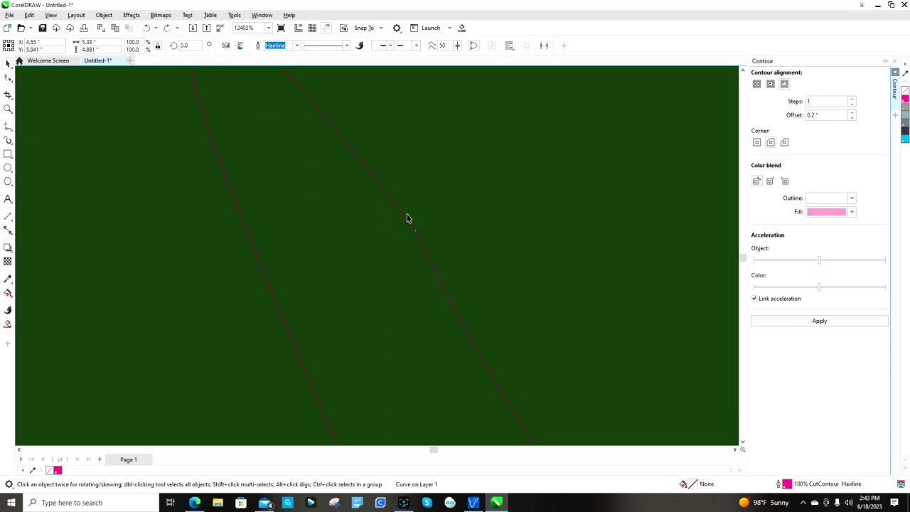
Step: Move to the hooked spur beside EST. and remove its corner and left-edge tip nodes
{"action": "scroll", "coordinate": [400, 218], "scroll_direction": "down", "scroll_amount": 6}
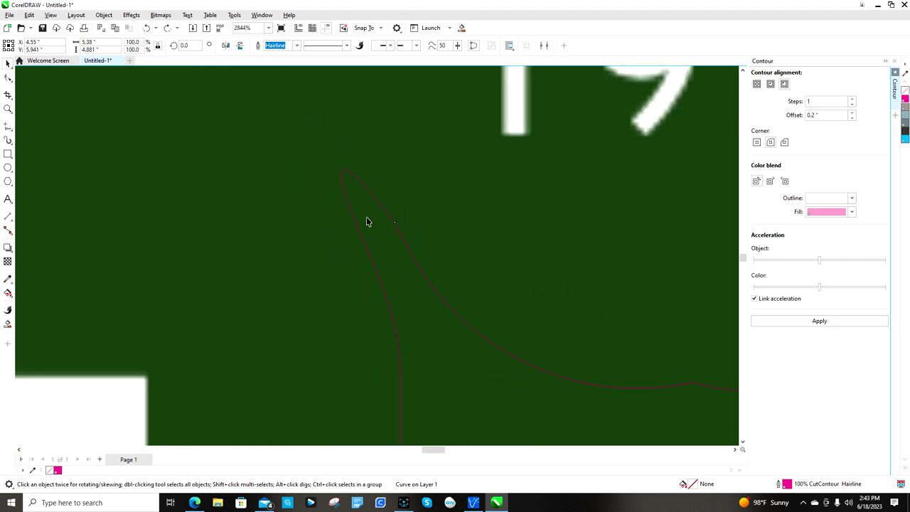
{"action": "scroll", "coordinate": [367, 220], "scroll_direction": "down", "scroll_amount": 4}
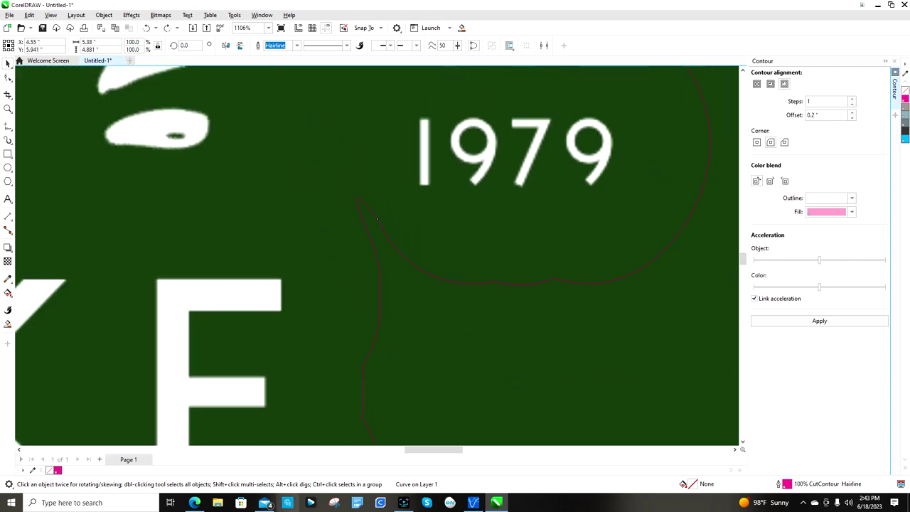
{"action": "left_click_drag", "start_coordinate": [422, 449], "coordinate": [380, 442]}
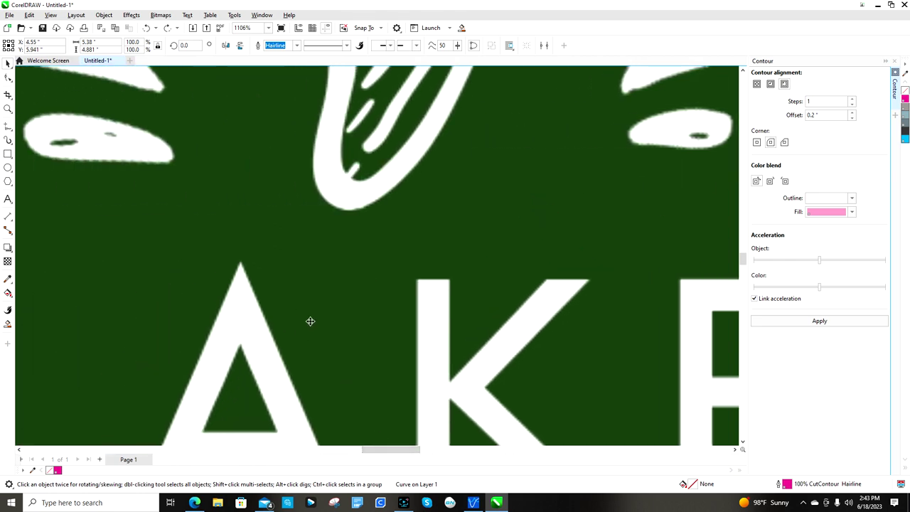
{"action": "left_click_drag", "start_coordinate": [379, 453], "coordinate": [333, 456]}
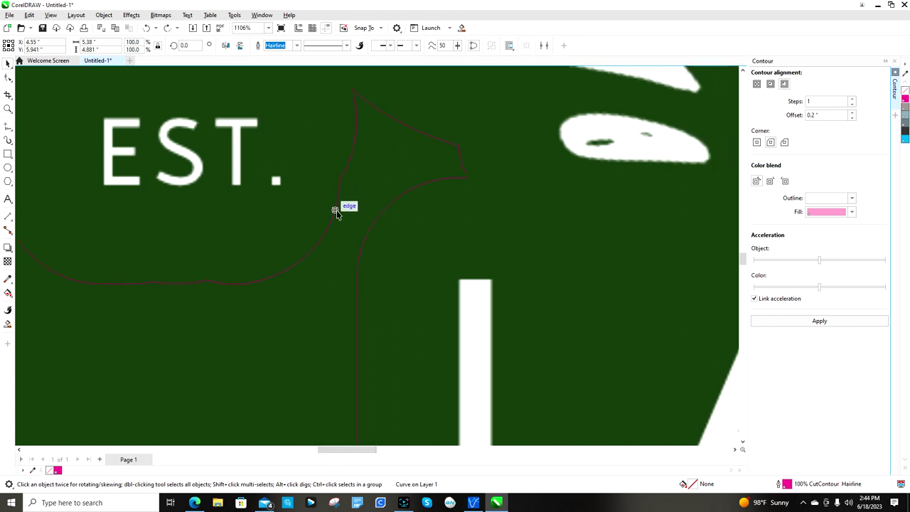
{"action": "left_click", "coordinate": [7, 79]}
{"action": "double_click", "coordinate": [373, 226]}
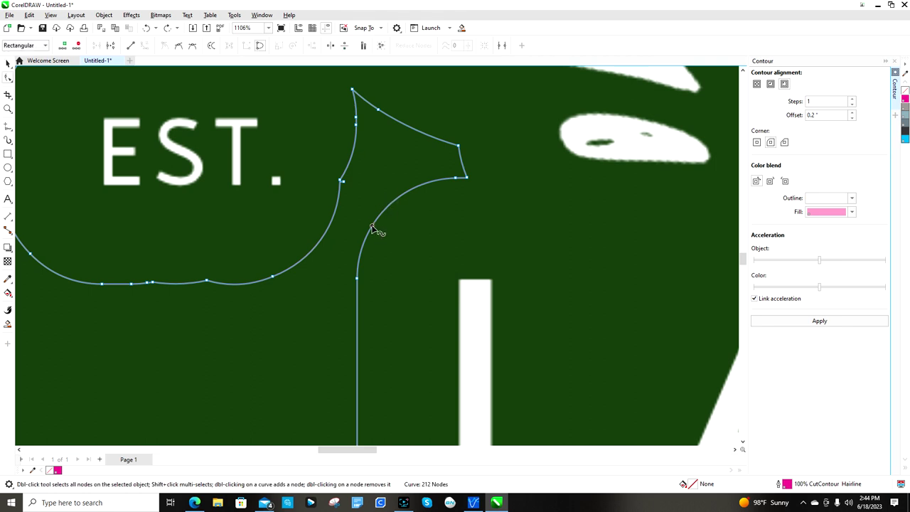
{"action": "double_click", "coordinate": [406, 125]}
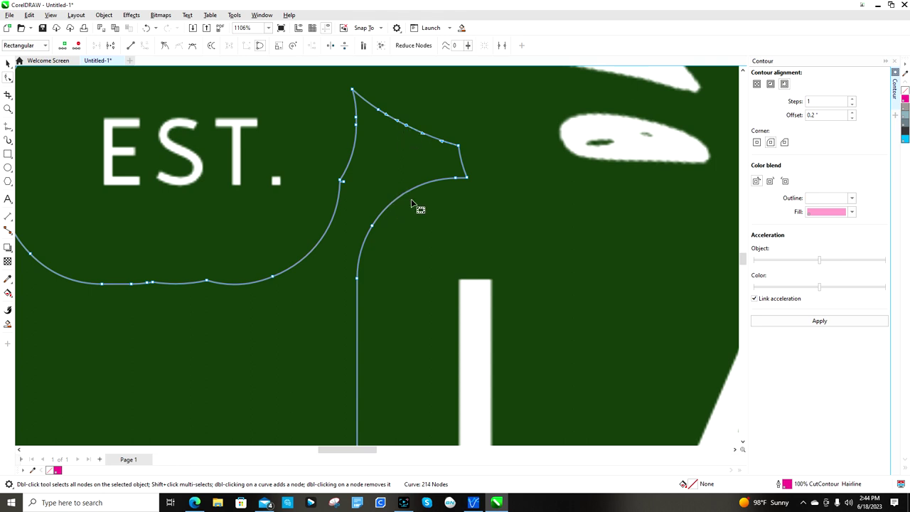
{"action": "left_click", "coordinate": [467, 178]}
{"action": "double_click", "coordinate": [467, 178]}
{"action": "double_click", "coordinate": [459, 147]}
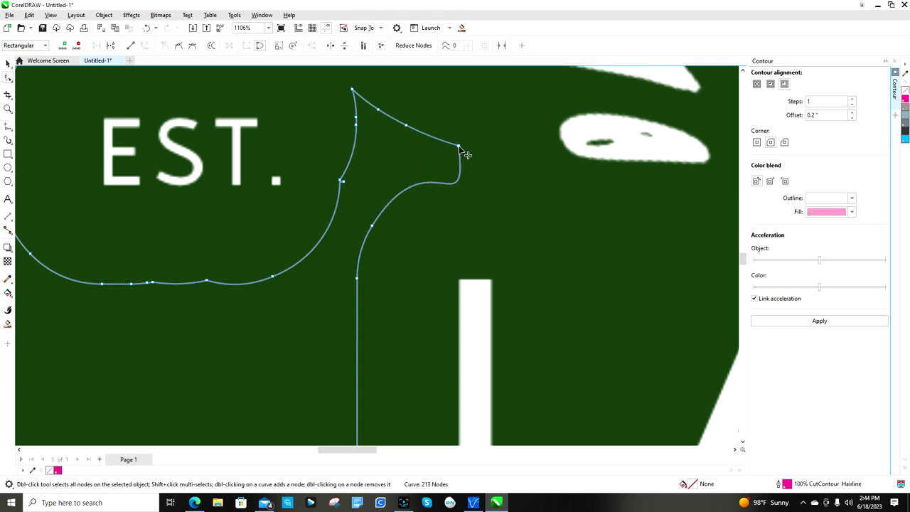
{"action": "double_click", "coordinate": [460, 147]}
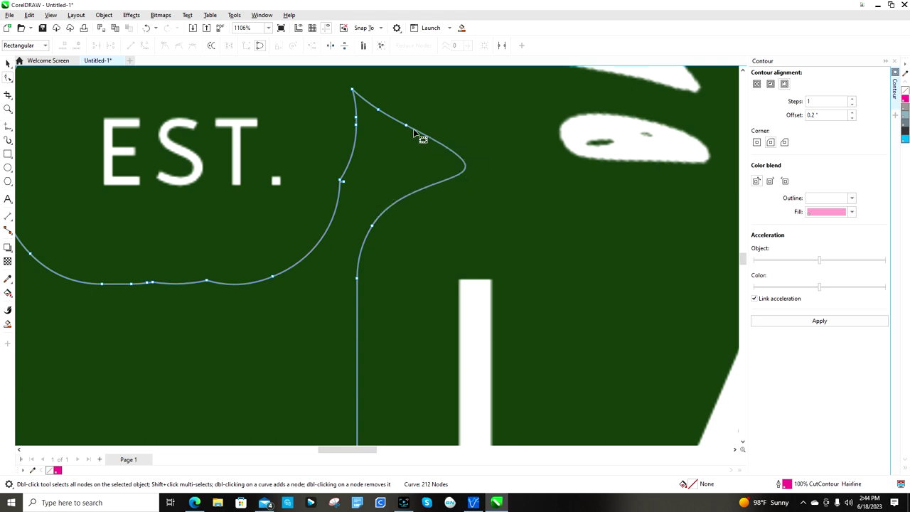
{"action": "double_click", "coordinate": [356, 124]}
{"action": "double_click", "coordinate": [357, 125]}
{"action": "double_click", "coordinate": [355, 125]}
Step: Delete the remaining tip and loop nodes and reshape the spur into one rounded peak at 204 nodes
{"action": "double_click", "coordinate": [330, 226]}
{"action": "left_click", "coordinate": [341, 179]}
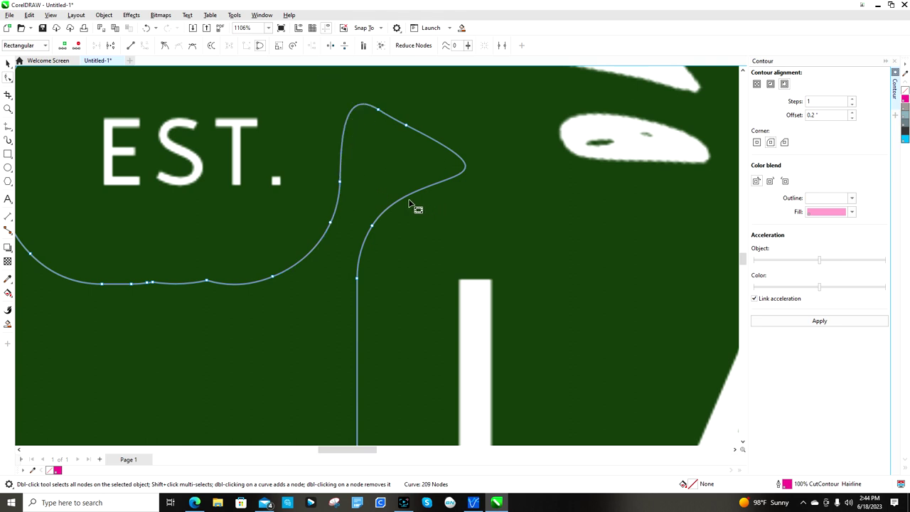
{"action": "key", "text": "Delete"}
{"action": "key", "text": "Delete"}
{"action": "left_click", "coordinate": [378, 111]}
{"action": "key", "text": "Delete"}
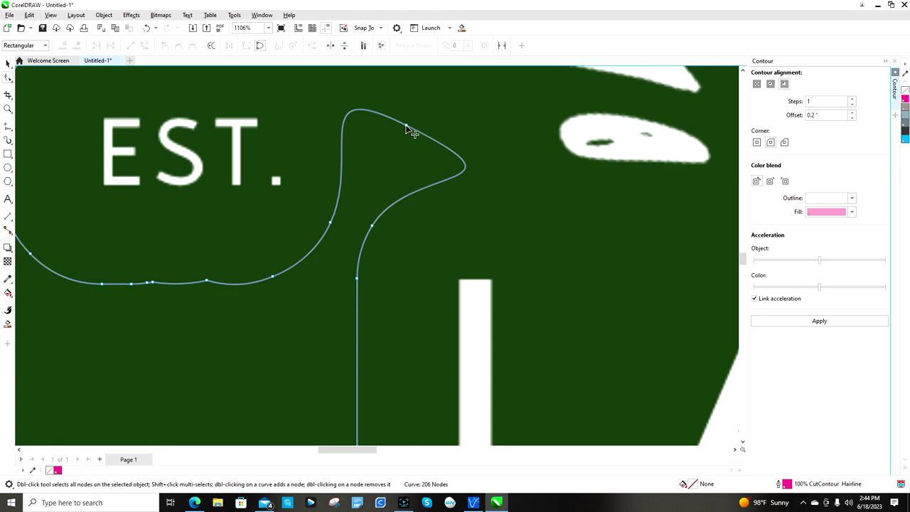
{"action": "left_click_drag", "start_coordinate": [407, 128], "coordinate": [361, 216]}
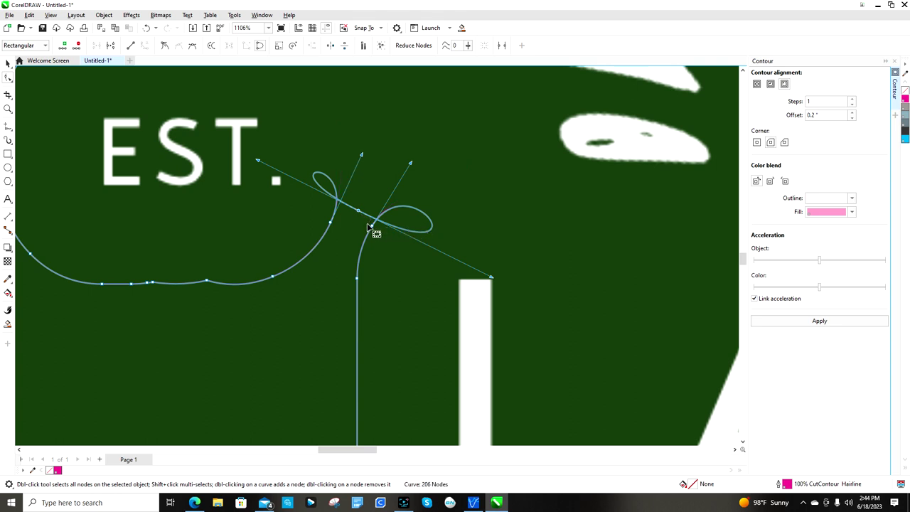
{"action": "left_click", "coordinate": [373, 226]}
{"action": "double_click", "coordinate": [368, 225]}
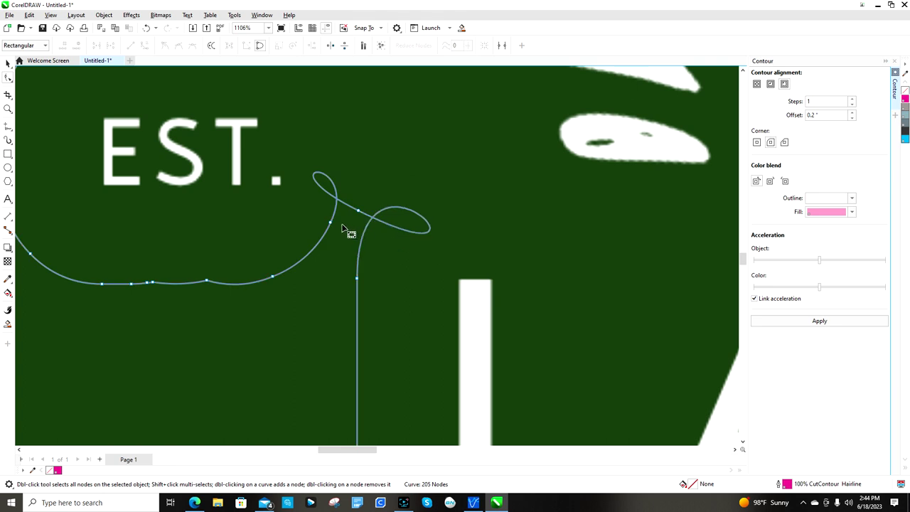
{"action": "left_click", "coordinate": [426, 216]}
{"action": "double_click", "coordinate": [425, 218]}
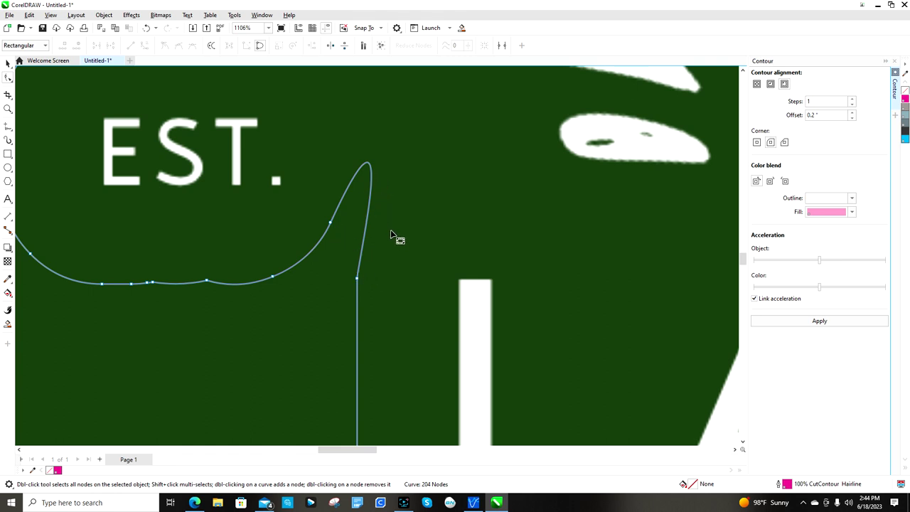
{"action": "left_click", "coordinate": [8, 62]}
{"action": "scroll", "coordinate": [543, 130], "scroll_direction": "down", "scroll_amount": 5}
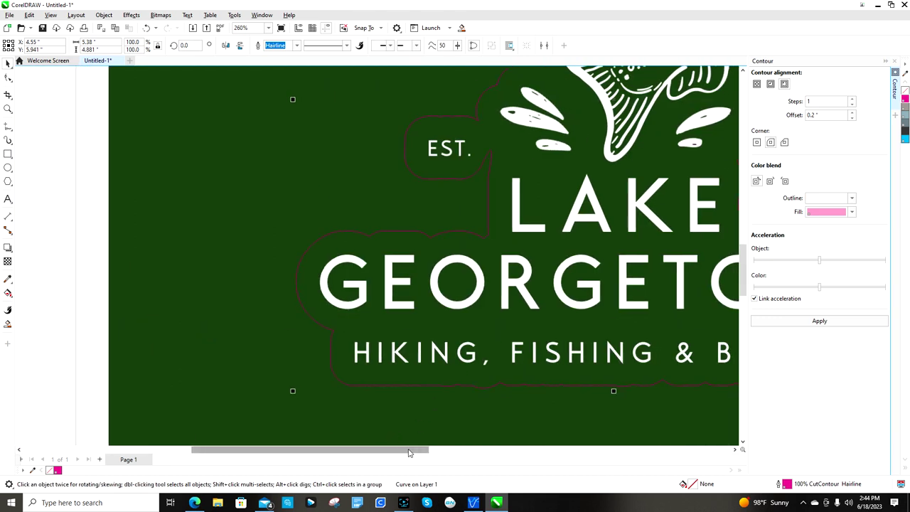
Step: Delete three contour nodes on the notch left of 1979 with the Shape tool
{"action": "left_click_drag", "start_coordinate": [413, 453], "coordinate": [463, 453]}
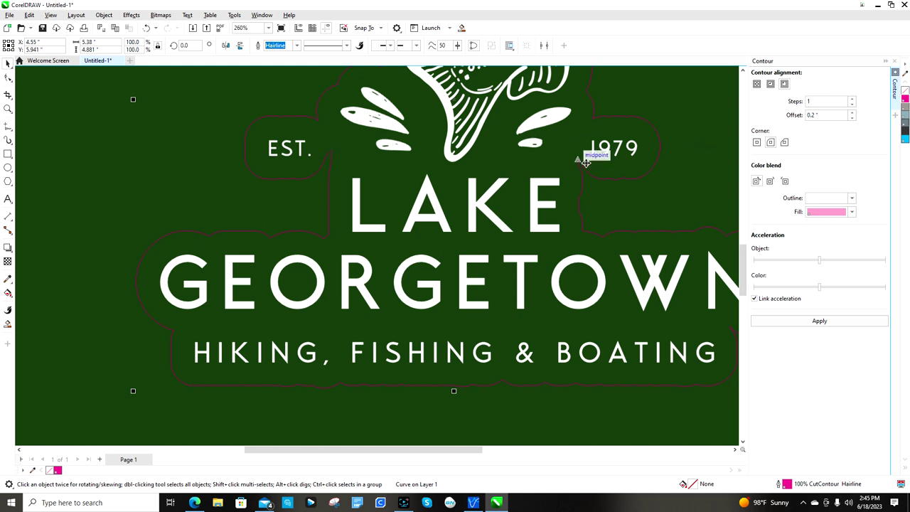
{"action": "scroll", "coordinate": [585, 180], "scroll_direction": "up", "scroll_amount": 3}
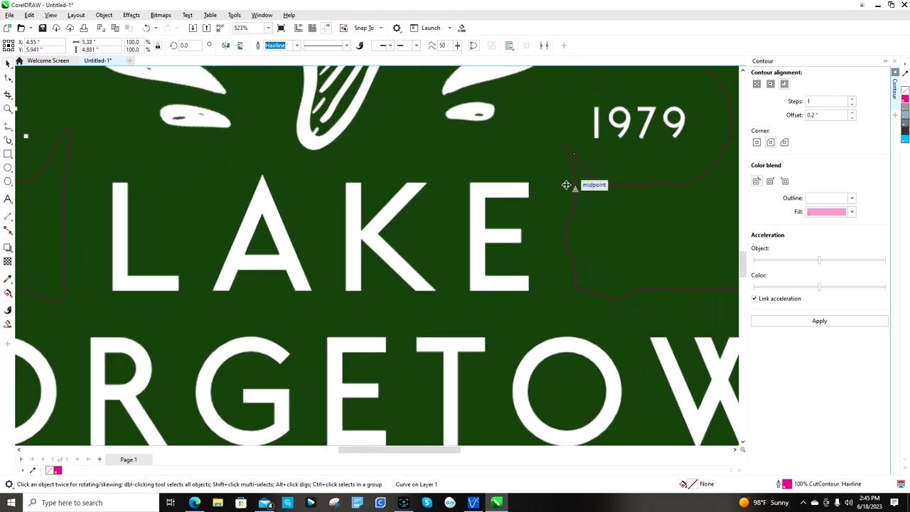
{"action": "left_click", "coordinate": [7, 79]}
{"action": "left_click", "coordinate": [575, 182]}
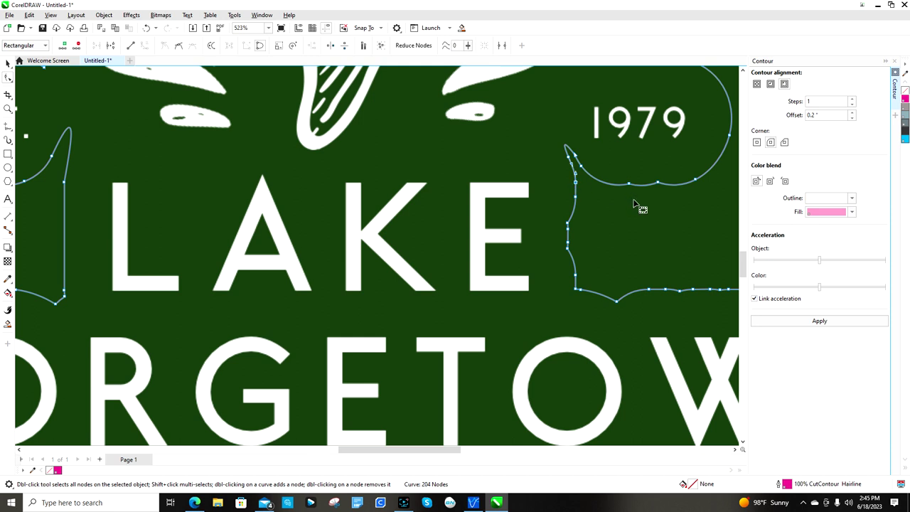
{"action": "key", "text": "Delete"}
{"action": "left_click", "coordinate": [575, 199]}
{"action": "key", "text": "Delete"}
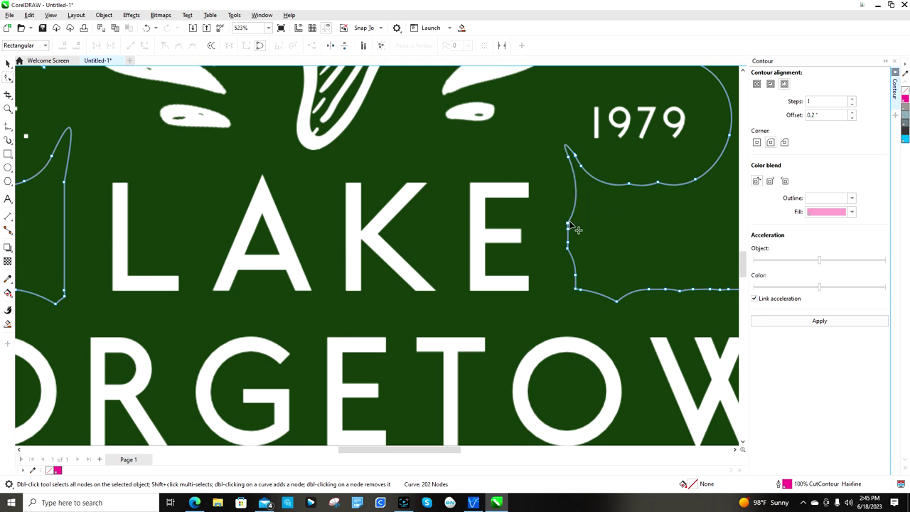
{"action": "left_click", "coordinate": [568, 223]}
{"action": "key", "text": "Delete"}
Step: Reshape the notch by bending its upper segment and moving its top and left-edge nodes
{"action": "left_click", "coordinate": [572, 171]}
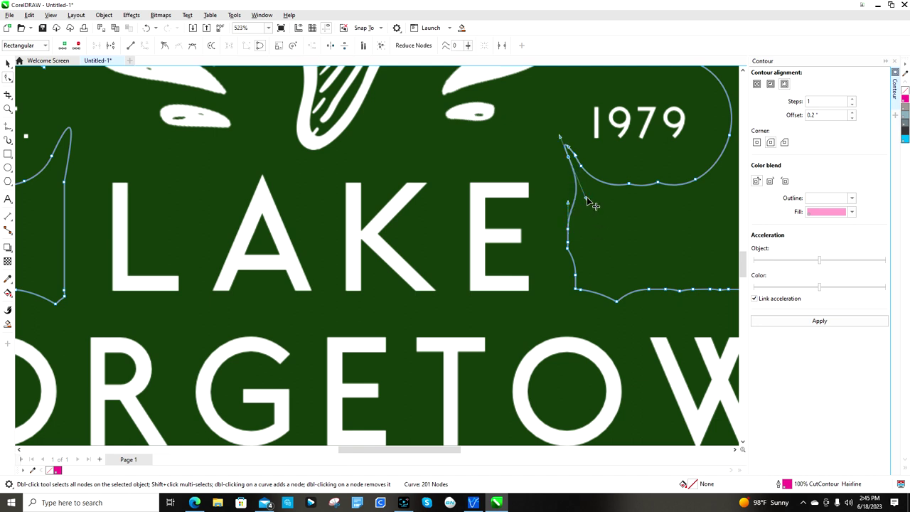
{"action": "left_click_drag", "start_coordinate": [585, 198], "coordinate": [569, 201]}
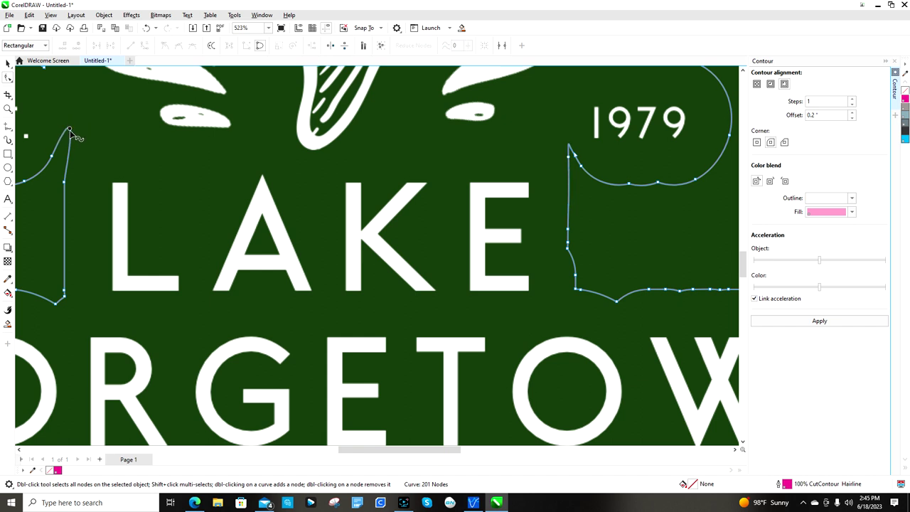
{"action": "left_click", "coordinate": [70, 130]}
{"action": "left_click_drag", "start_coordinate": [70, 129], "coordinate": [64, 160]}
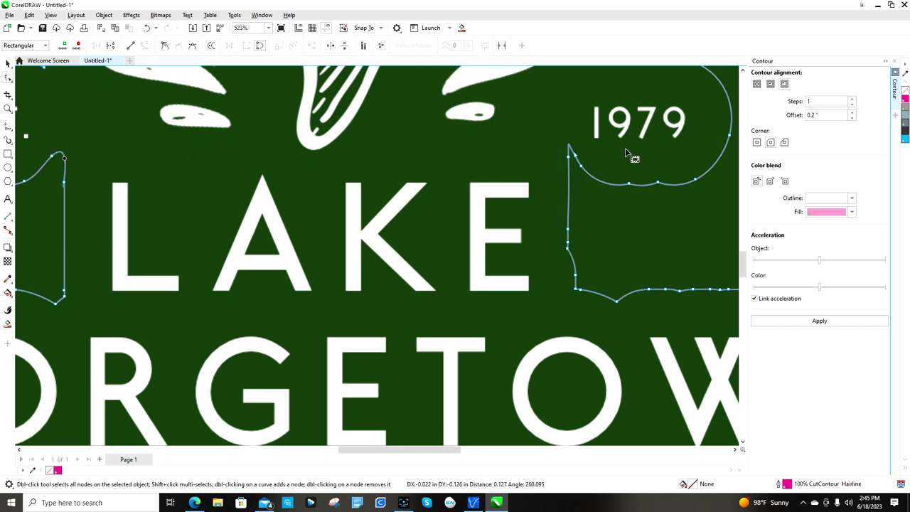
{"action": "left_click", "coordinate": [580, 156]}
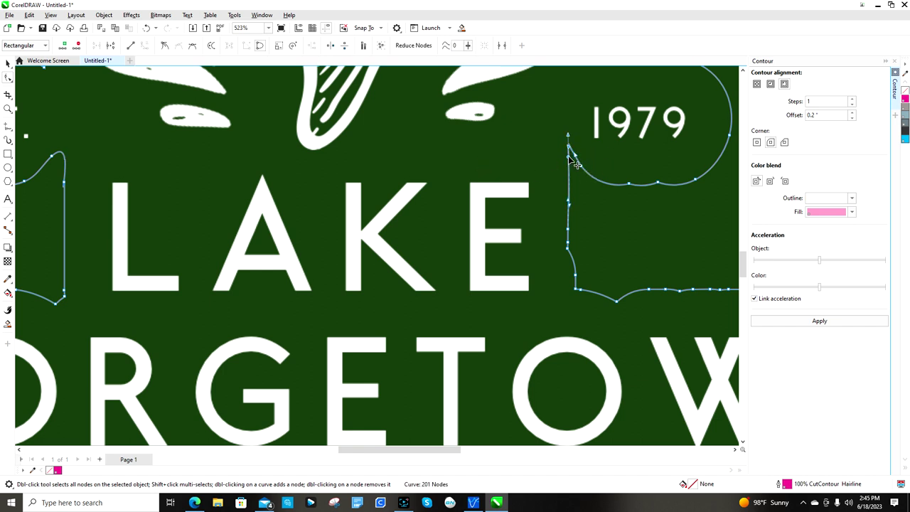
{"action": "left_click", "coordinate": [568, 151]}
{"action": "left_click_drag", "start_coordinate": [569, 151], "coordinate": [564, 126]}
{"action": "left_click", "coordinate": [568, 157]}
{"action": "left_click_drag", "start_coordinate": [568, 158], "coordinate": [570, 162]}
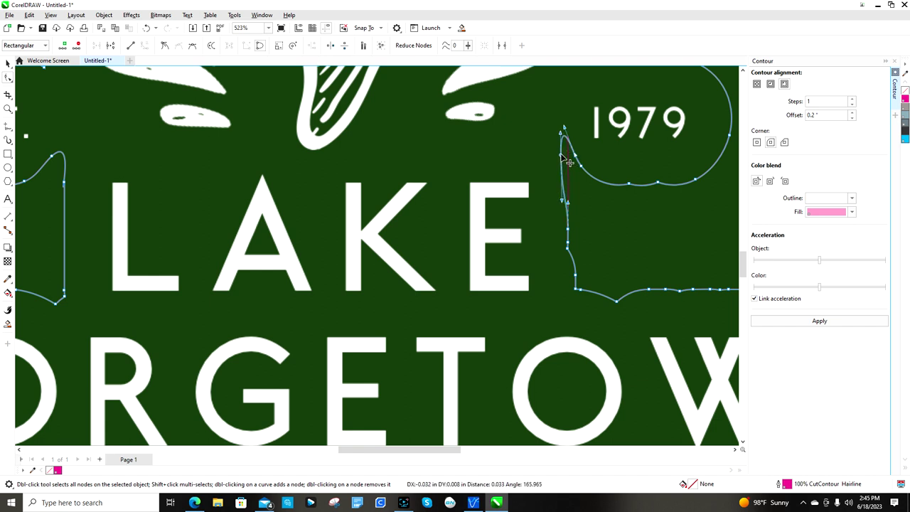
{"action": "left_click_drag", "start_coordinate": [569, 163], "coordinate": [567, 168]}
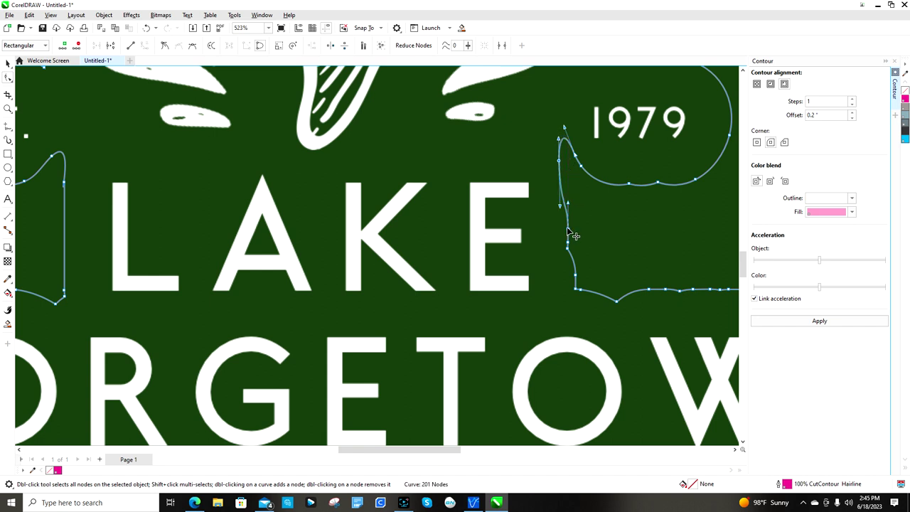
Step: Remove the remaining notch edge and corner nodes, then return to the Pick tool and zoom out
{"action": "left_click_drag", "start_coordinate": [568, 205], "coordinate": [576, 250]}
{"action": "key", "text": "Delete"}
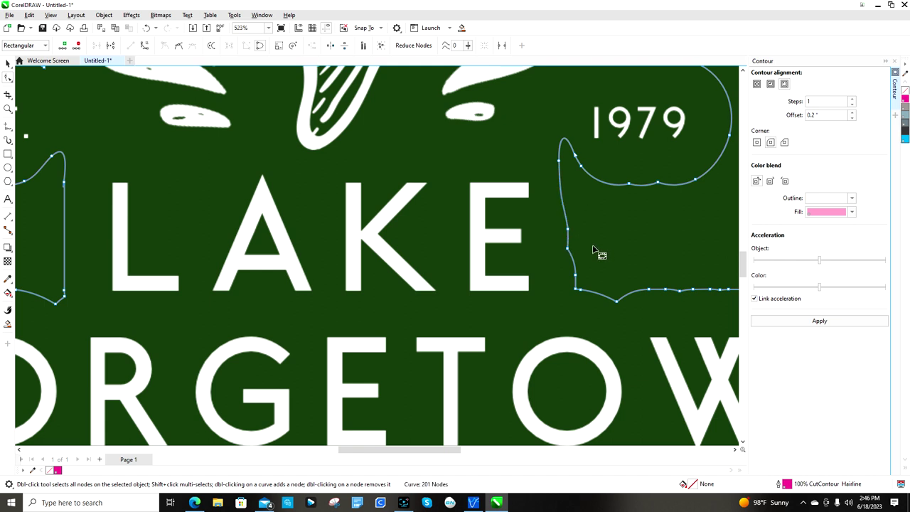
{"action": "left_click", "coordinate": [569, 228]}
{"action": "key", "text": "Delete"}
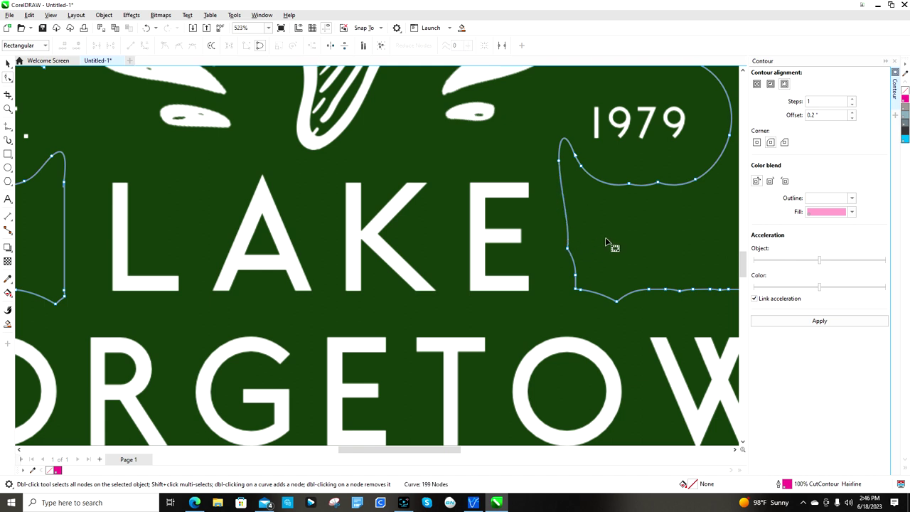
{"action": "left_click", "coordinate": [7, 64]}
{"action": "scroll", "coordinate": [285, 203], "scroll_direction": "down", "scroll_amount": 2}
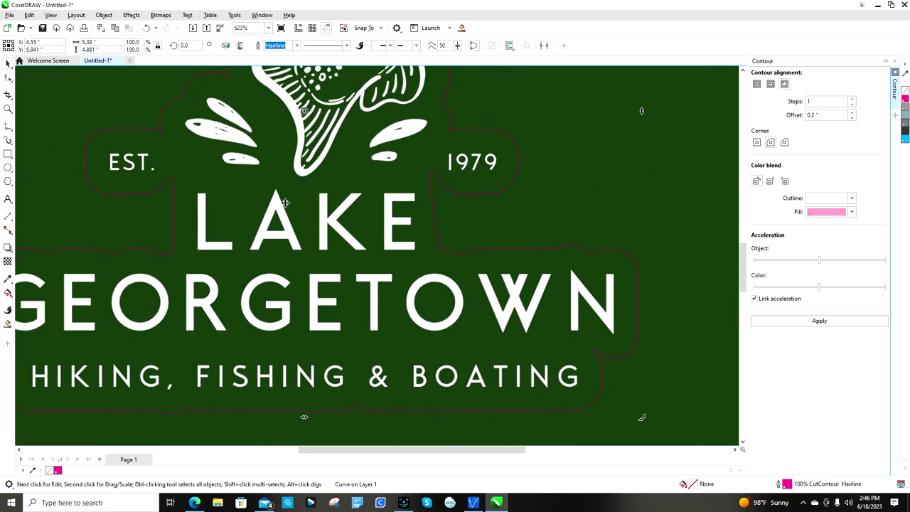
{"action": "scroll", "coordinate": [284, 203], "scroll_direction": "down", "scroll_amount": 3}
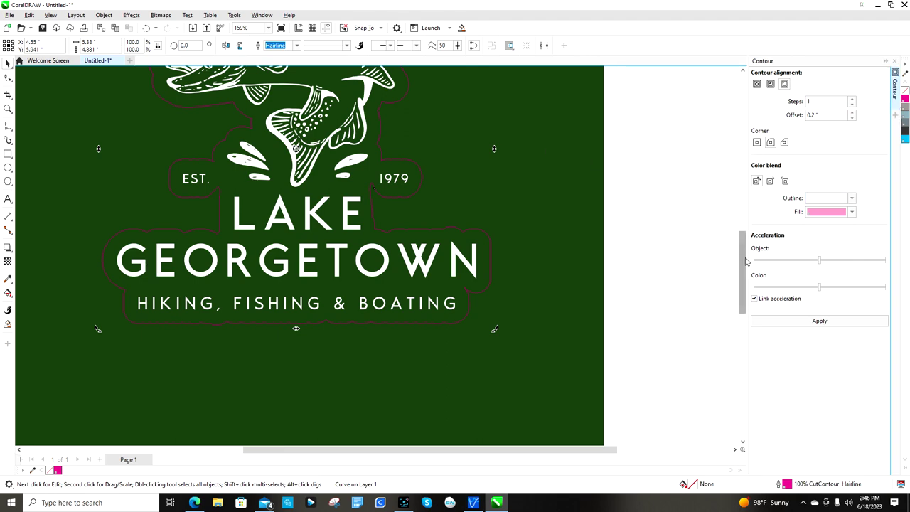
{"action": "left_click_drag", "start_coordinate": [745, 261], "coordinate": [752, 236]}
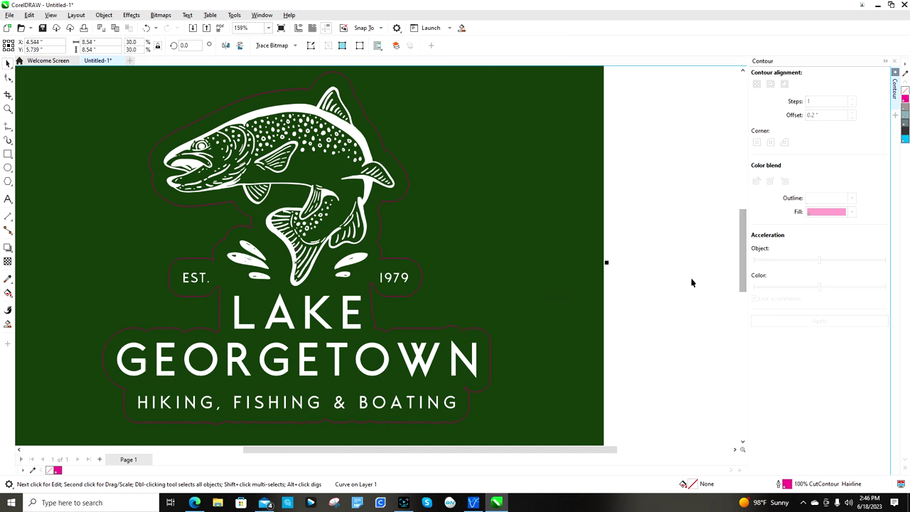
{"action": "left_click", "coordinate": [377, 265]}
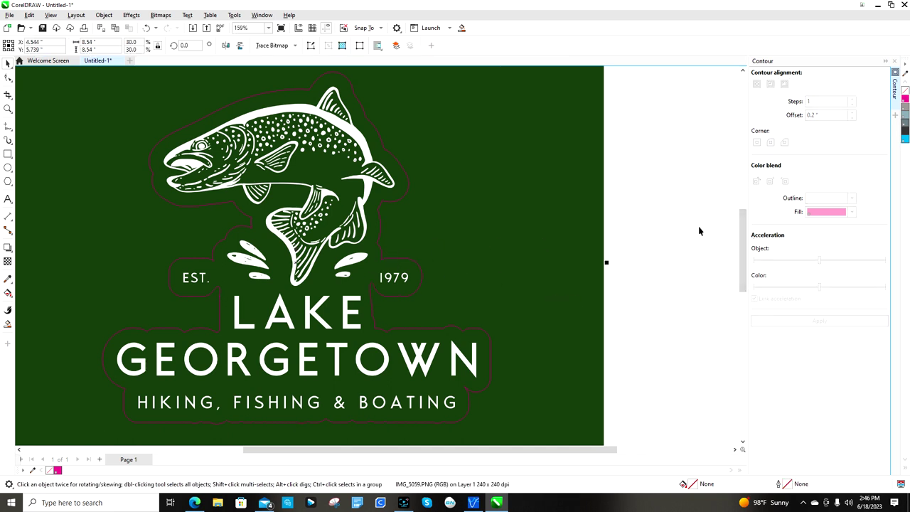
{"action": "left_click", "coordinate": [393, 208]}
{"action": "right_click", "coordinate": [396, 213]}
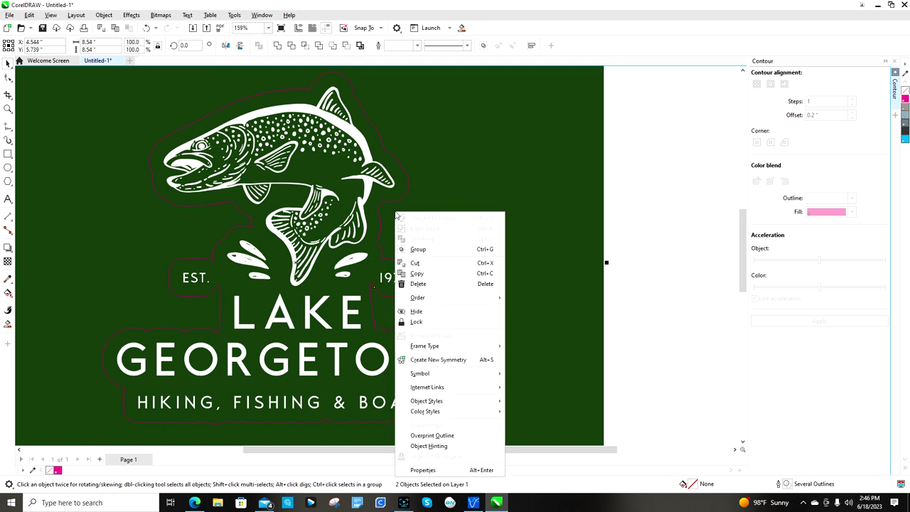
{"action": "left_click", "coordinate": [420, 248]}
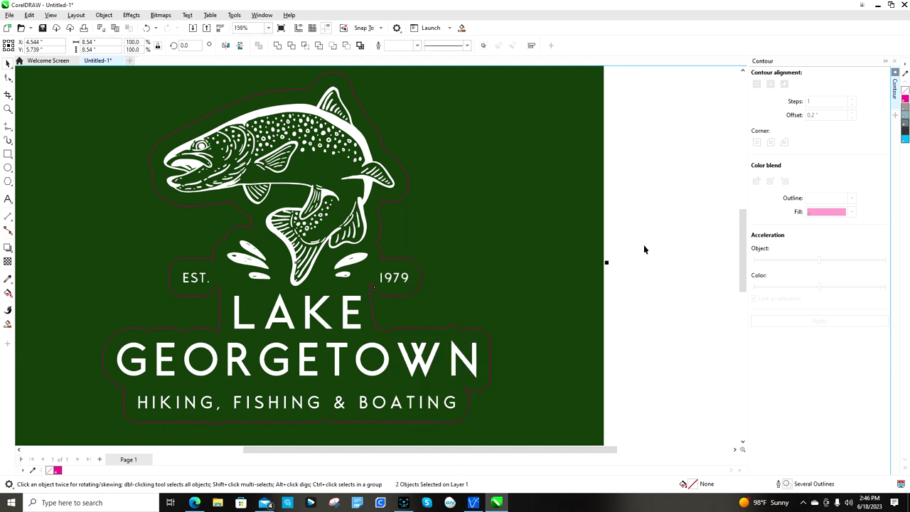
{"action": "left_click", "coordinate": [643, 244]}
Step: Crop the green background with a box around the logo, widened left and raised at the top
{"action": "scroll", "coordinate": [224, 155], "scroll_direction": "down", "scroll_amount": 2}
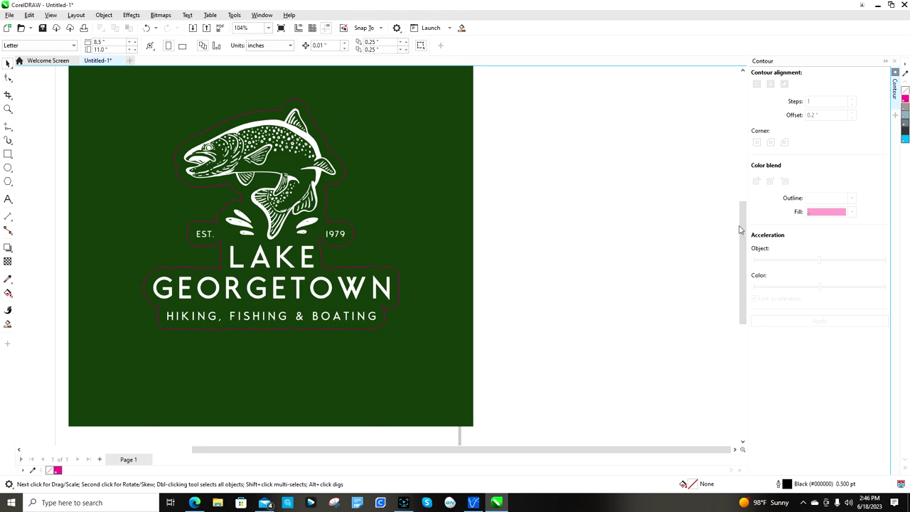
{"action": "left_click_drag", "start_coordinate": [739, 230], "coordinate": [739, 214]}
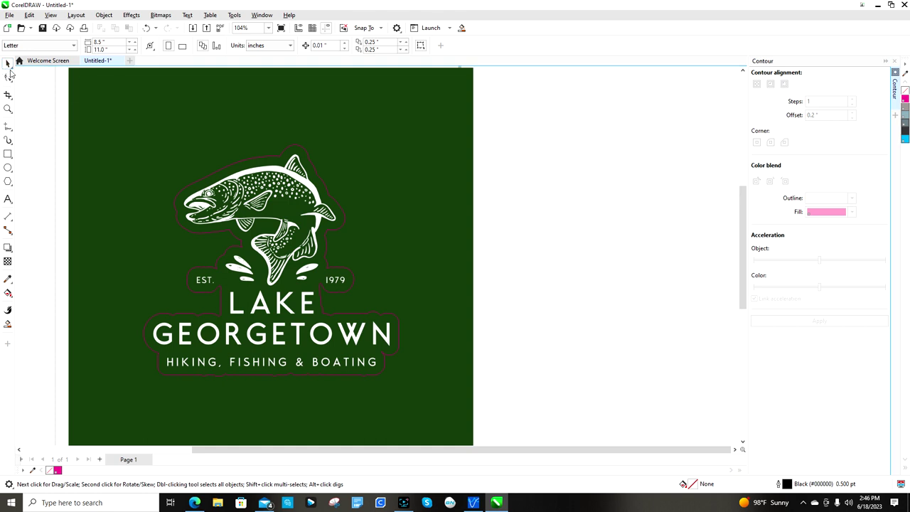
{"action": "left_click", "coordinate": [8, 95]}
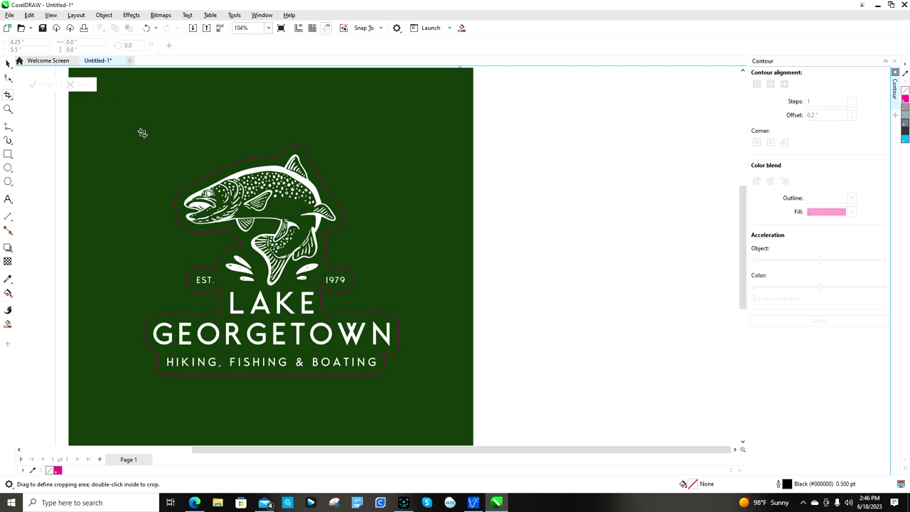
{"action": "left_click_drag", "start_coordinate": [150, 145], "coordinate": [343, 341]}
{"action": "left_click_drag", "start_coordinate": [339, 395], "coordinate": [405, 385]}
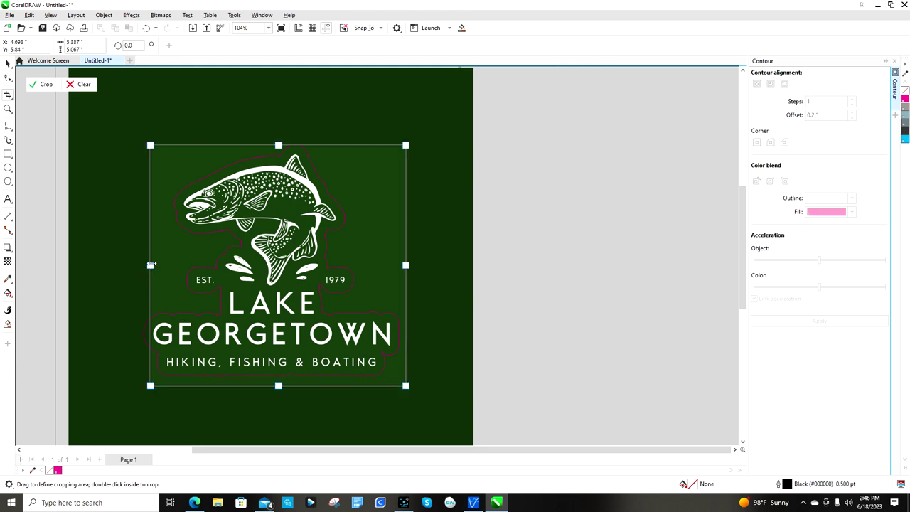
{"action": "left_click_drag", "start_coordinate": [151, 264], "coordinate": [135, 265]}
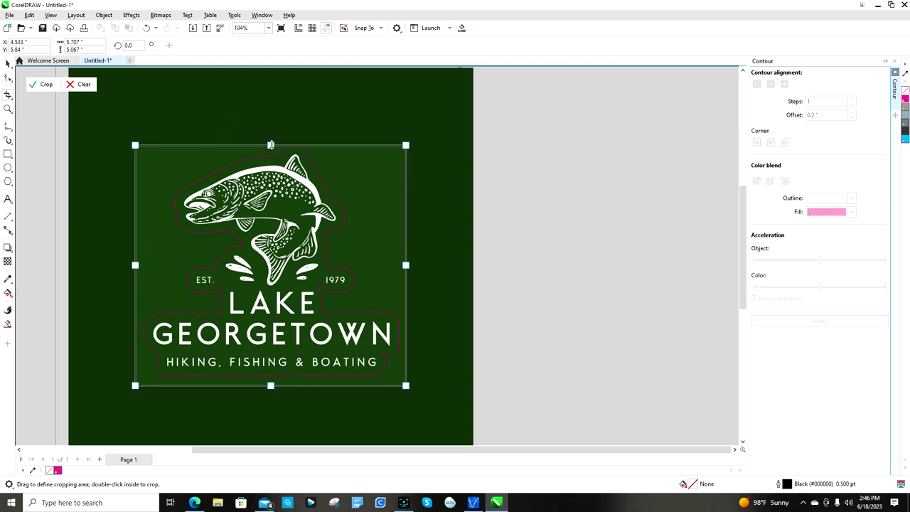
{"action": "left_click_drag", "start_coordinate": [271, 144], "coordinate": [276, 137]}
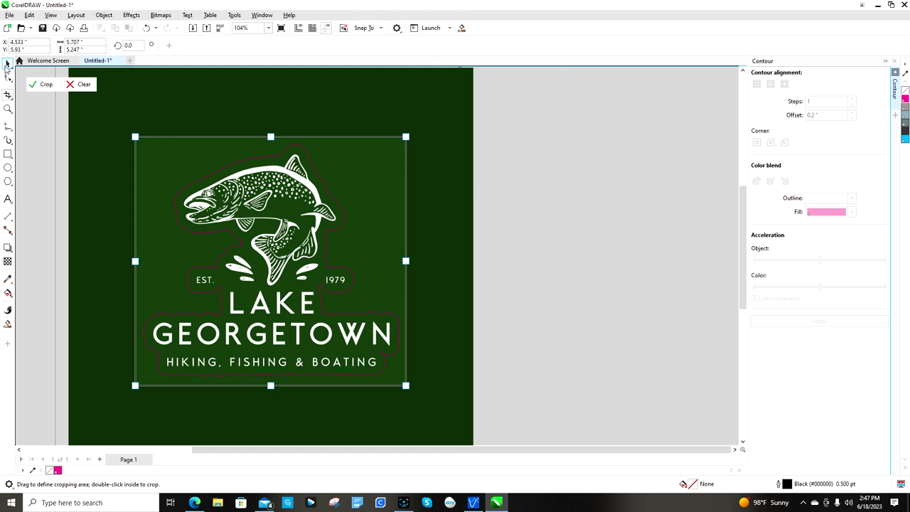
{"action": "left_click", "coordinate": [7, 64]}
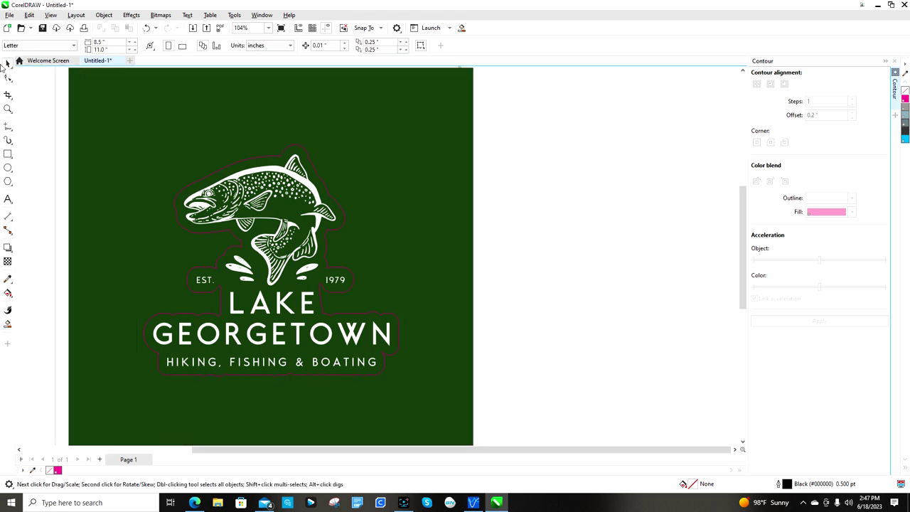
{"action": "left_click", "coordinate": [8, 95]}
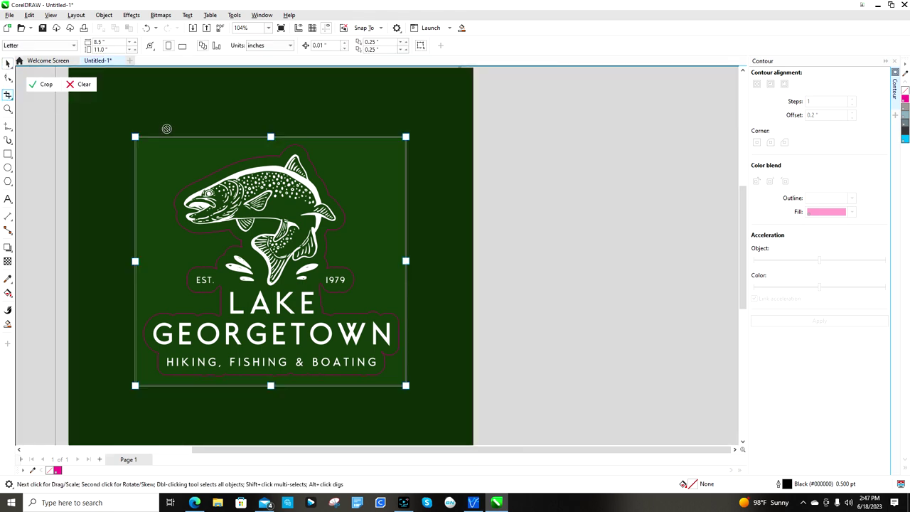
{"action": "left_click", "coordinate": [40, 85]}
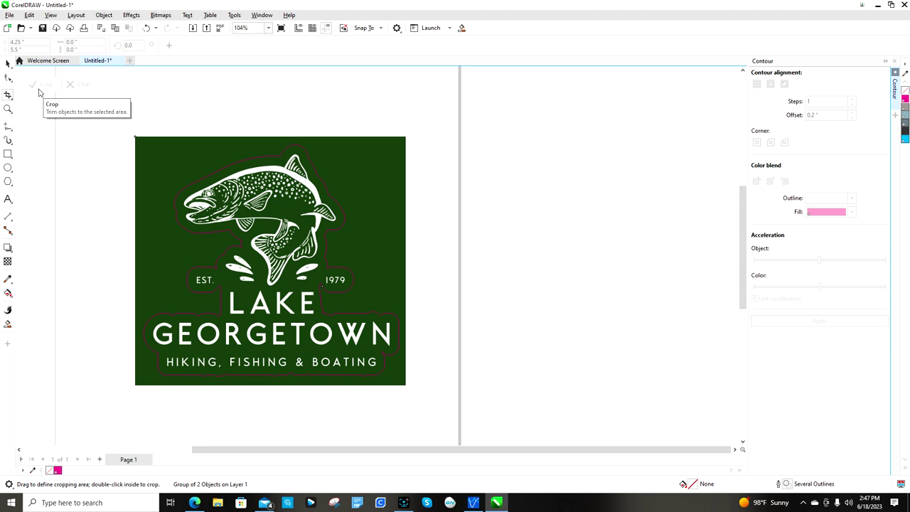
Step: Export the design as EPS named 'lake georgetown' into MIKES STICKERS > My Stickers
{"action": "left_click", "coordinate": [9, 15]}
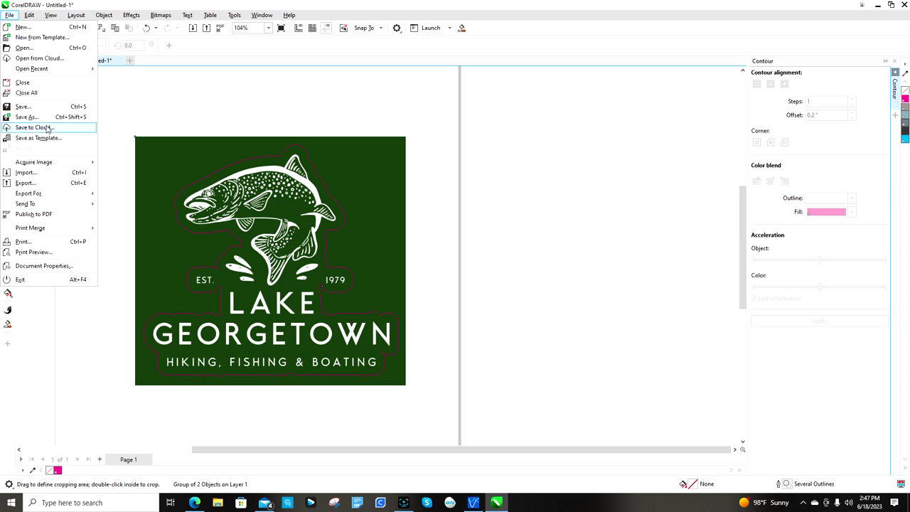
{"action": "left_click", "coordinate": [40, 184]}
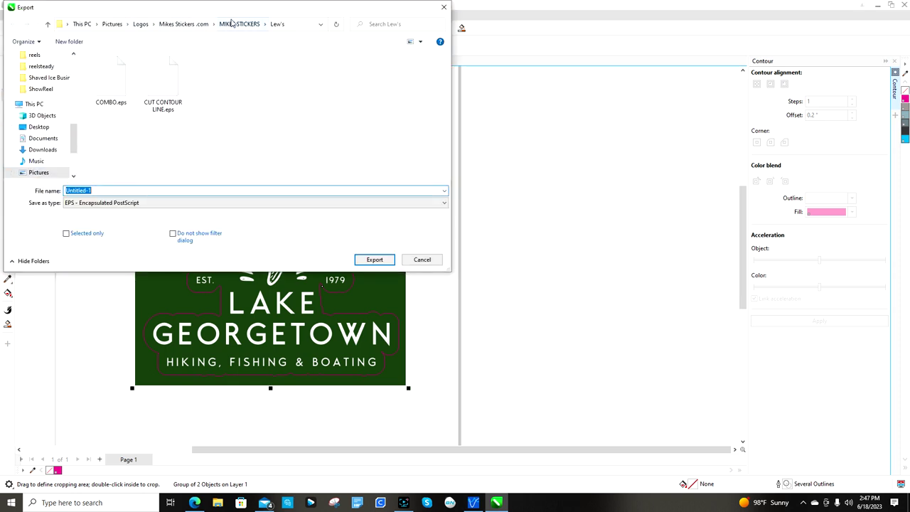
{"action": "left_click", "coordinate": [231, 23]}
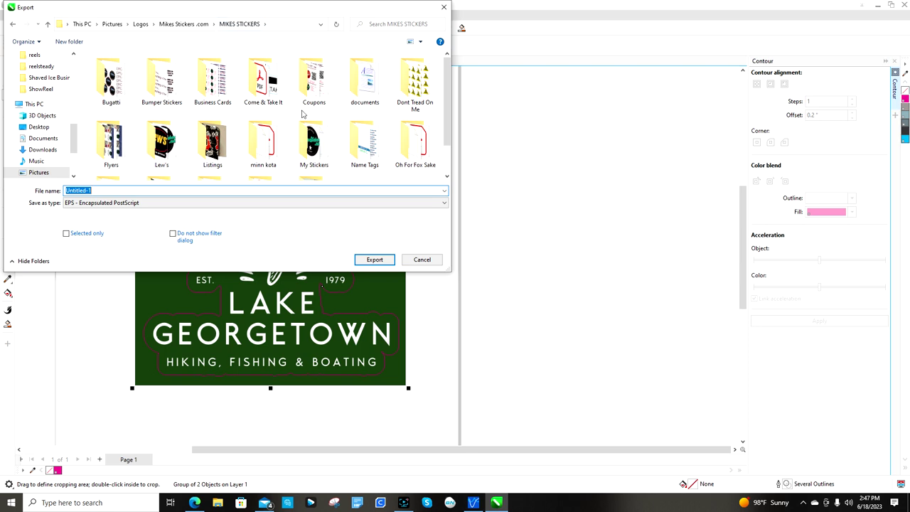
{"action": "double_click", "coordinate": [314, 142]}
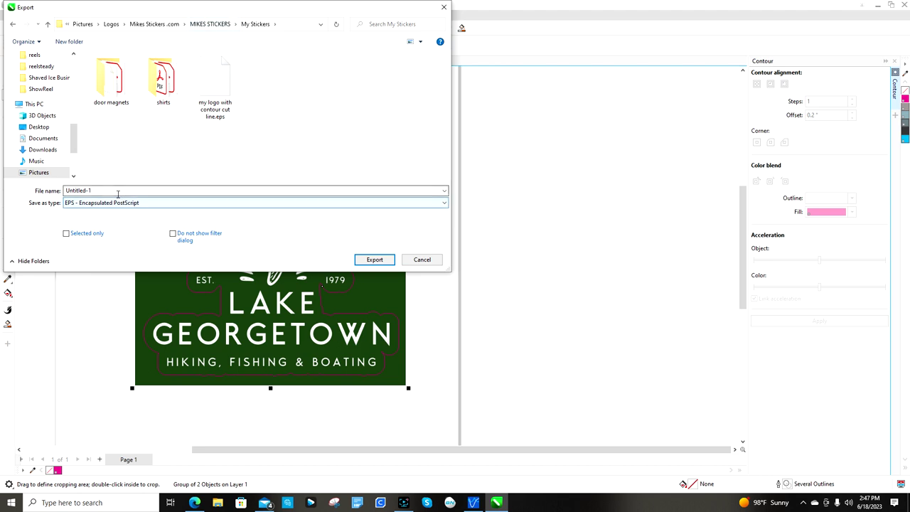
{"action": "triple_click", "coordinate": [148, 190]}
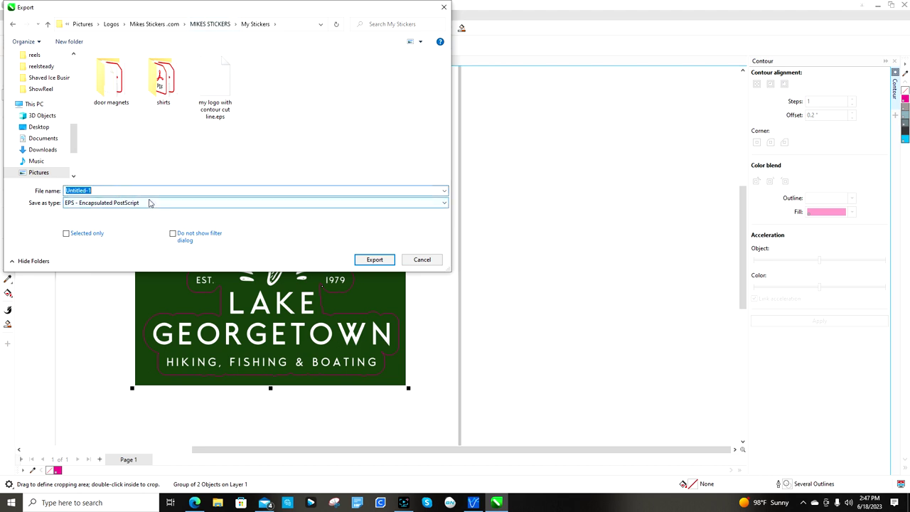
{"action": "type", "text": "lake georgetown"}
{"action": "left_click", "coordinate": [374, 260]}
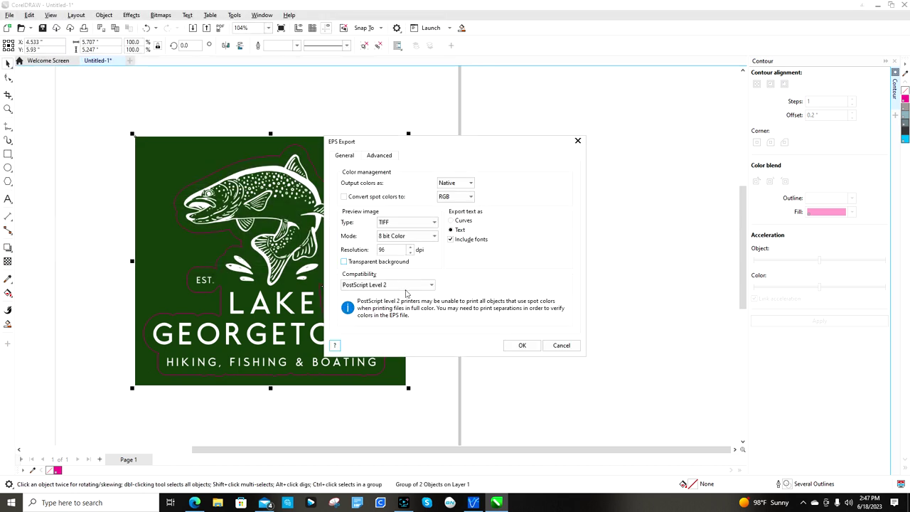
{"action": "left_click", "coordinate": [522, 346]}
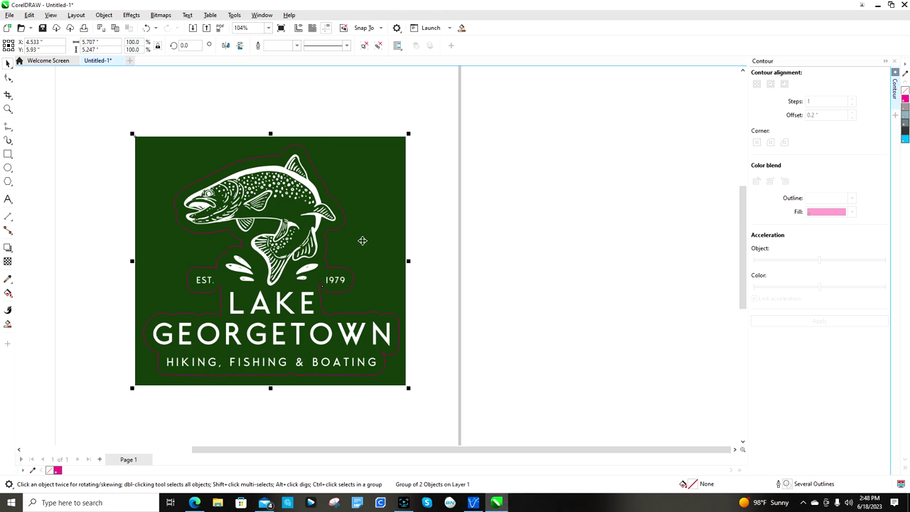
{"action": "left_click", "coordinate": [324, 112]}
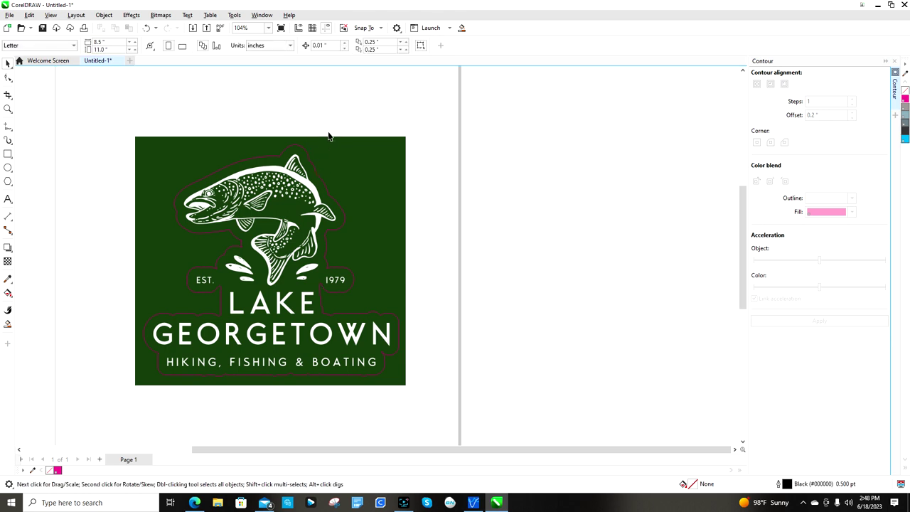
{"action": "left_click", "coordinate": [329, 141]}
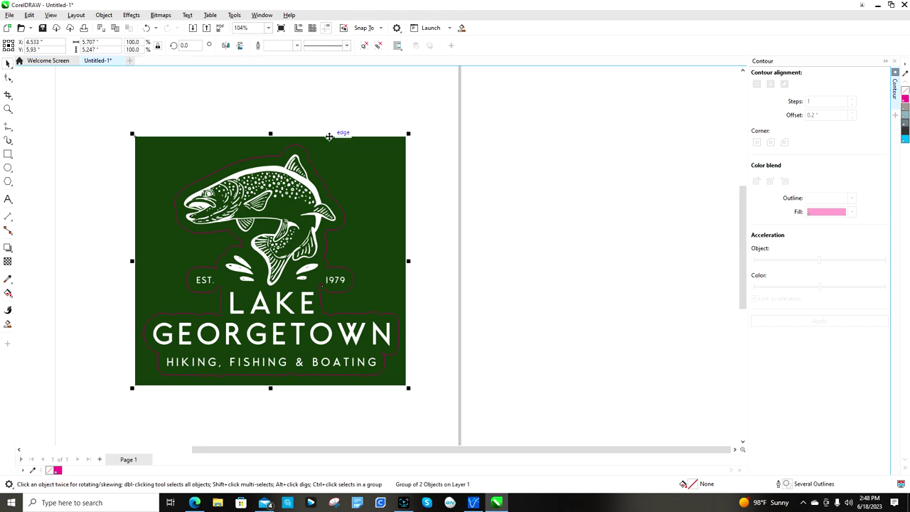
{"action": "left_click", "coordinate": [8, 155]}
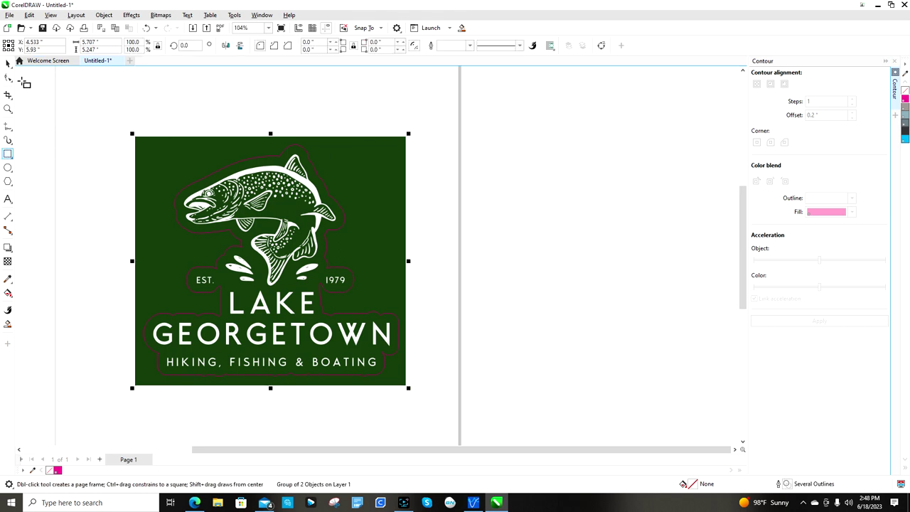
{"action": "key", "text": "space"}
{"action": "left_click", "coordinate": [133, 145]}
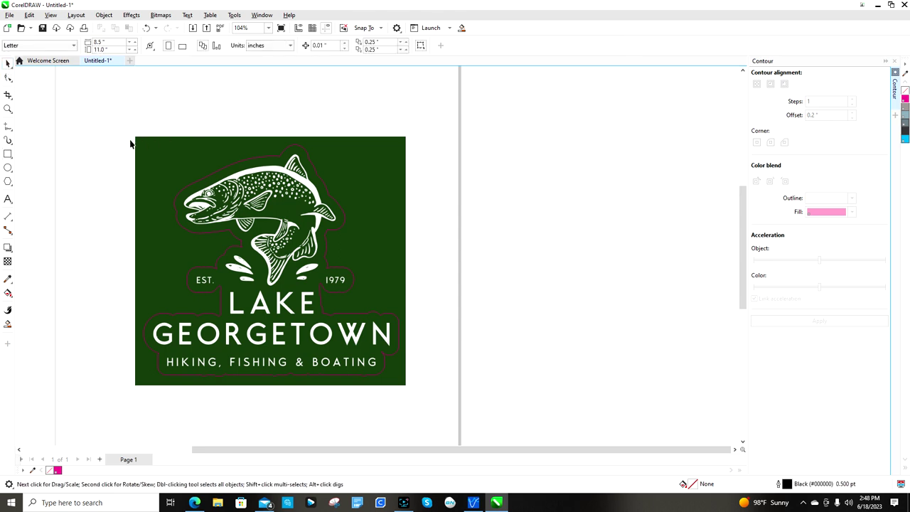
{"action": "left_click", "coordinate": [135, 142]}
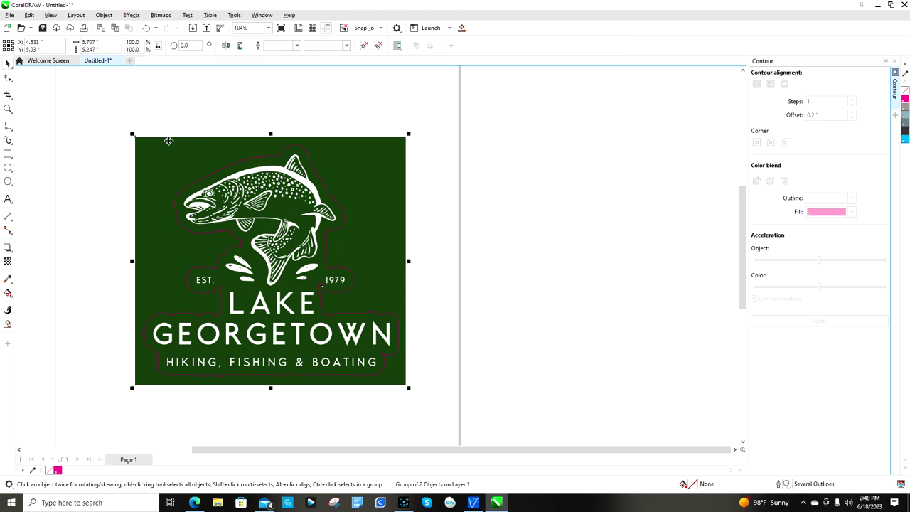
{"action": "right_click", "coordinate": [906, 139]}
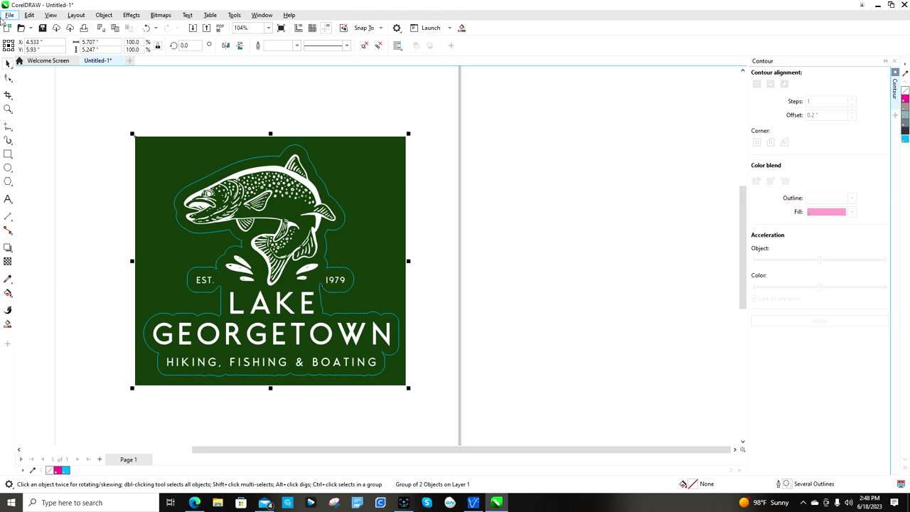
{"action": "left_click", "coordinate": [147, 28]}
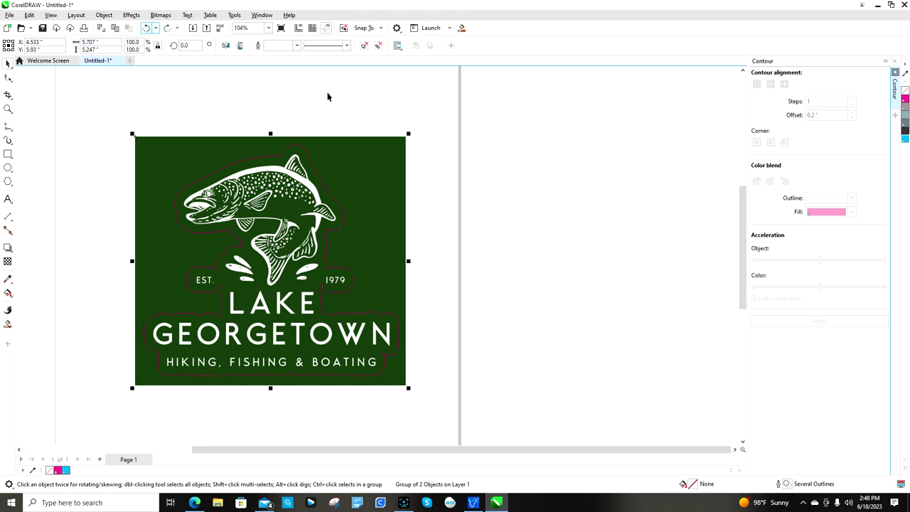
Step: Move the pink CutContour curve off the logo
{"action": "right_click", "coordinate": [296, 212]}
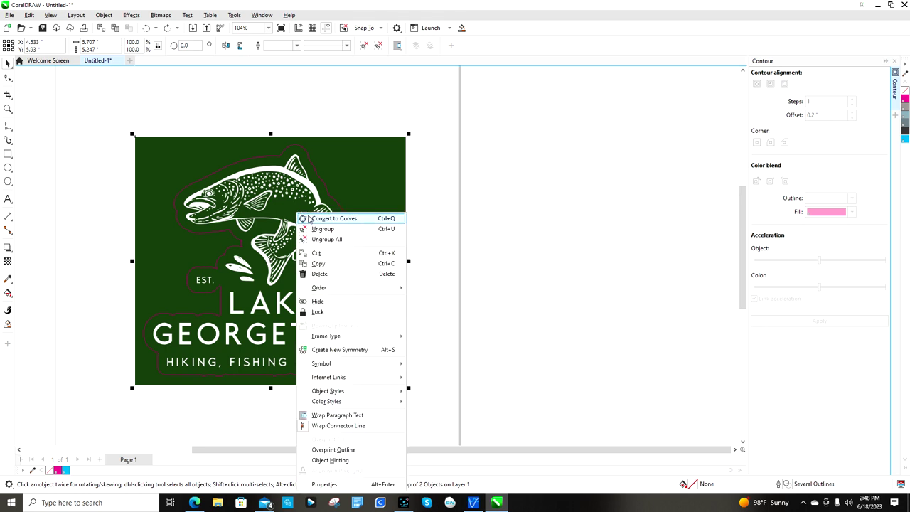
{"action": "key", "text": "Escape"}
{"action": "left_click", "coordinate": [519, 229]}
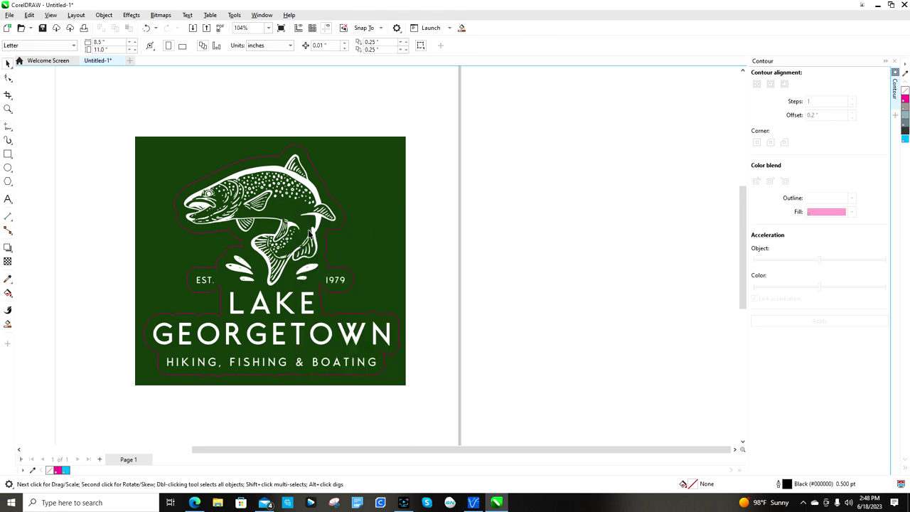
{"action": "left_click", "coordinate": [292, 236]}
{"action": "left_click_drag", "start_coordinate": [293, 236], "coordinate": [637, 211]}
Step: Move the logo bitmap beside the page and copy it
{"action": "left_click", "coordinate": [296, 240]}
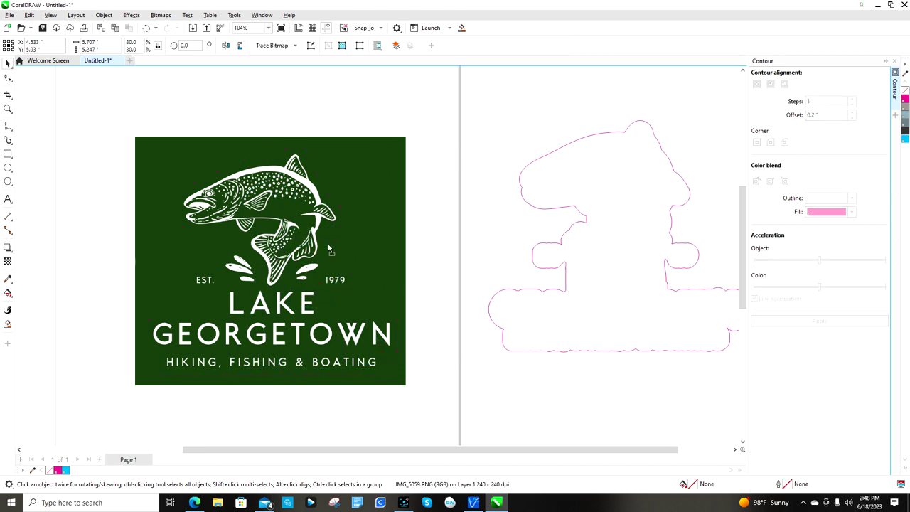
{"action": "left_click_drag", "start_coordinate": [284, 246], "coordinate": [249, 219]}
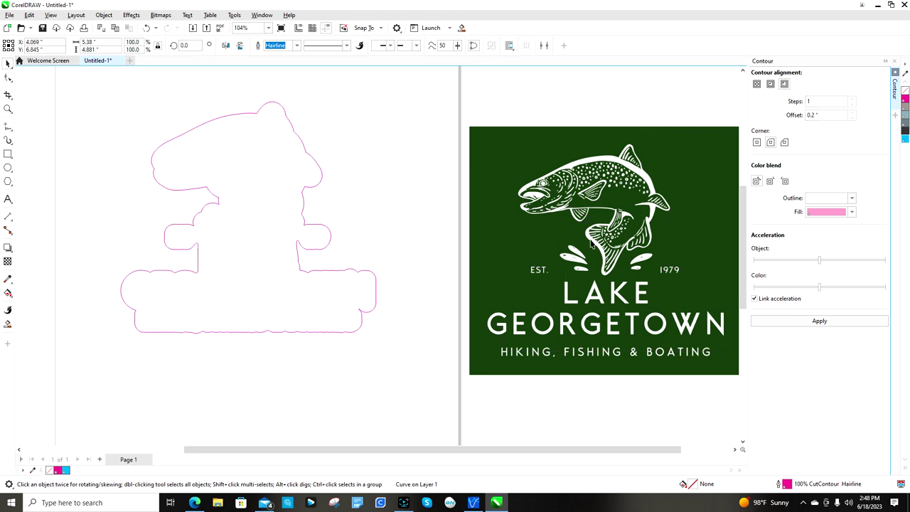
{"action": "right_click", "coordinate": [634, 243]}
{"action": "left_click", "coordinate": [655, 287]}
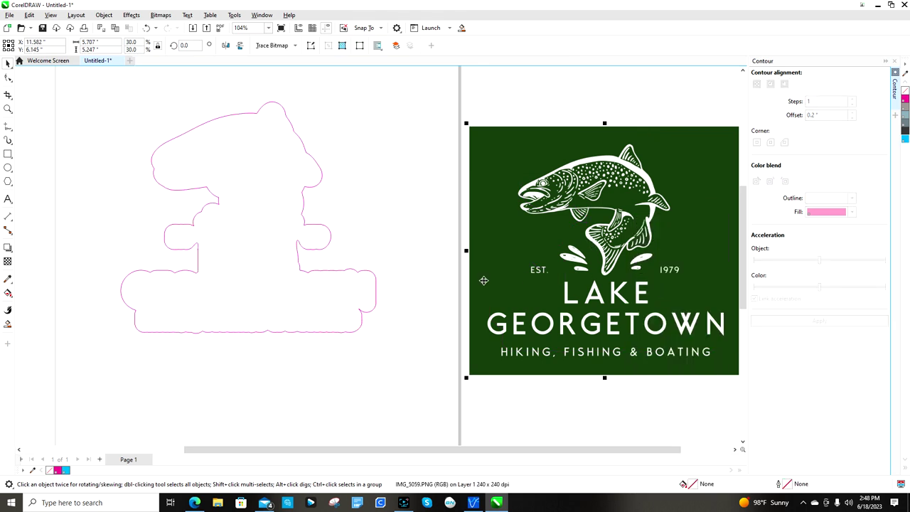
{"action": "scroll", "coordinate": [482, 281], "scroll_direction": "down", "scroll_amount": 5}
{"action": "scroll", "coordinate": [483, 280], "scroll_direction": "up", "scroll_amount": 2}
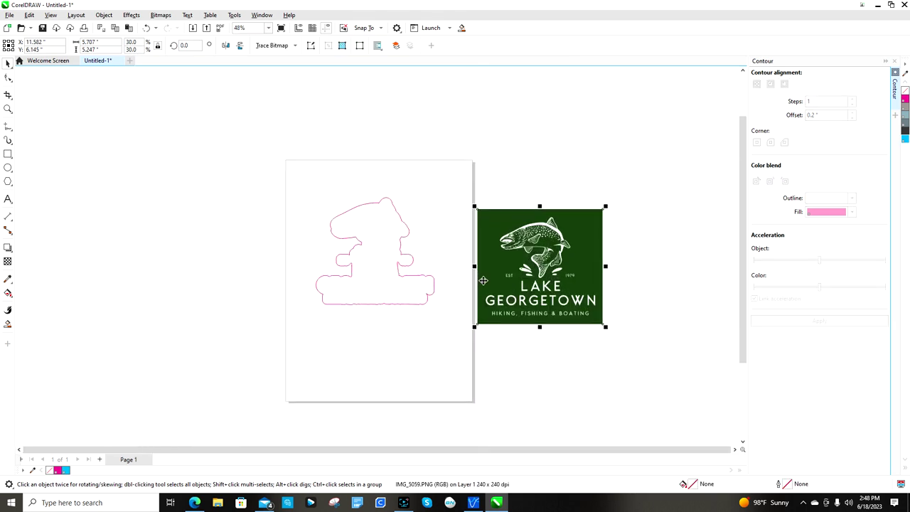
Step: Paste a copy of the logo and place it left of the page
{"action": "right_click", "coordinate": [116, 208]}
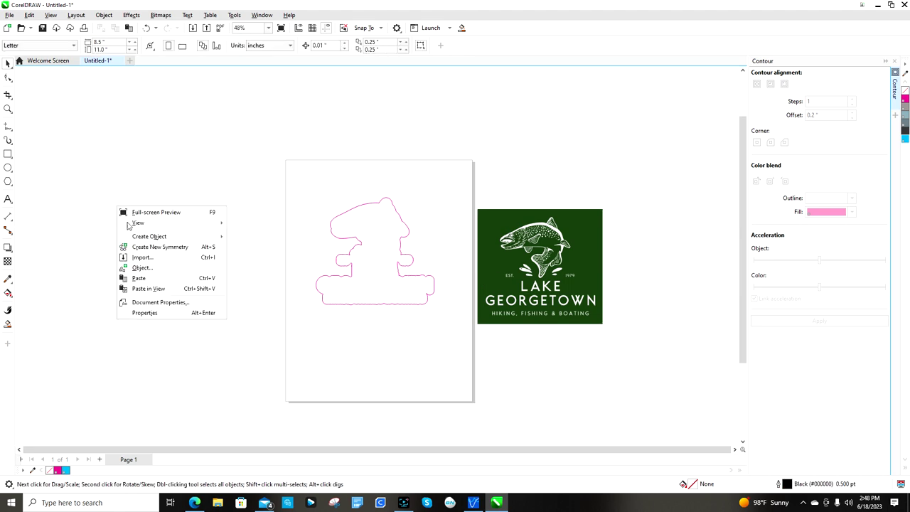
{"action": "left_click", "coordinate": [152, 277]}
{"action": "left_click_drag", "start_coordinate": [556, 274], "coordinate": [231, 241]}
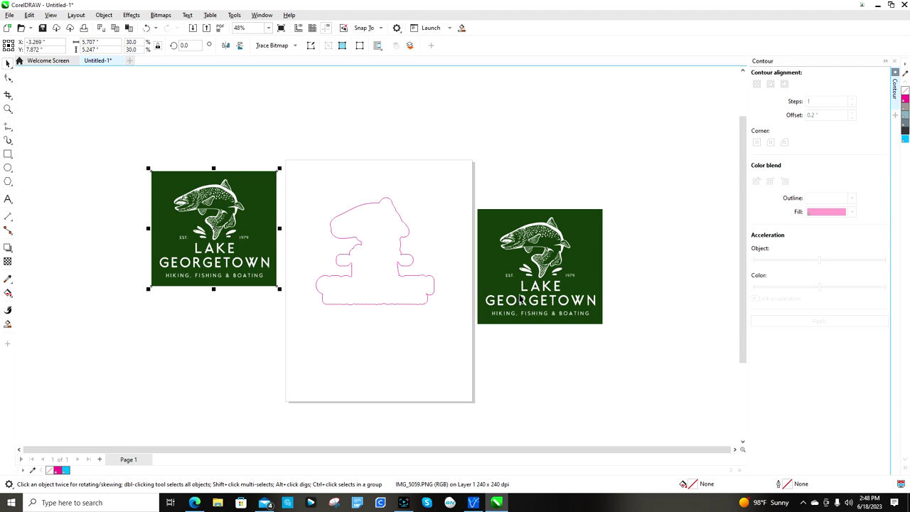
{"action": "left_click", "coordinate": [548, 260]}
{"action": "left_click", "coordinate": [222, 239]}
Step: Use Smart Fill on the left copy to create a mint-filled shape over it
{"action": "left_click", "coordinate": [905, 135]}
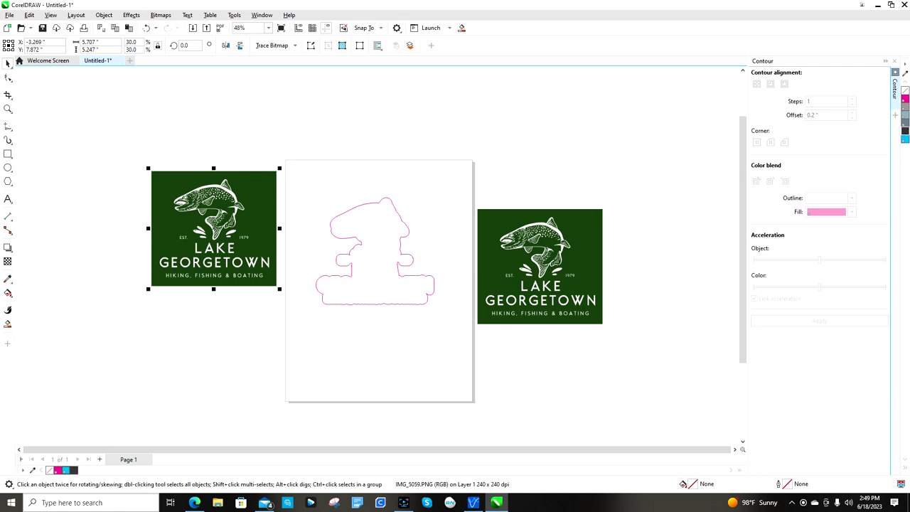
{"action": "left_click", "coordinate": [8, 325]}
{"action": "left_click", "coordinate": [176, 224]}
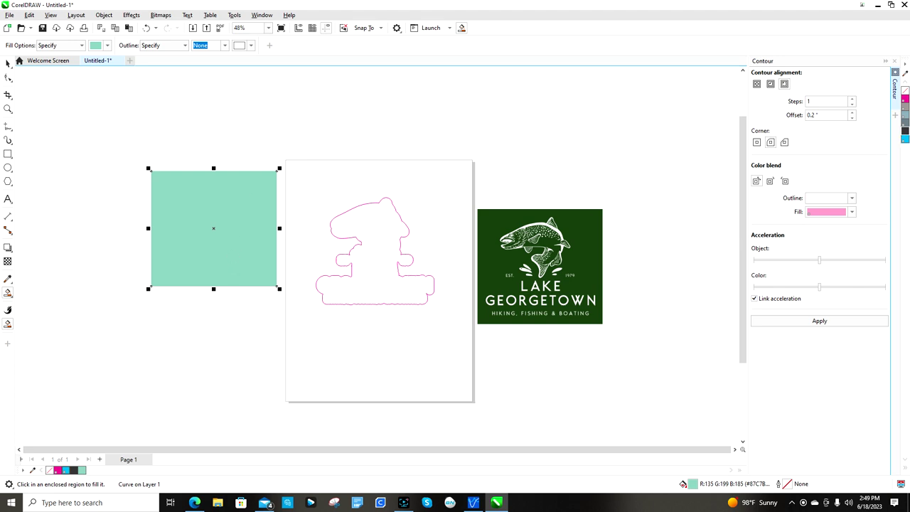
Step: Give the mint shape a cyan PerfCutContour outline
{"action": "right_click", "coordinate": [905, 140]}
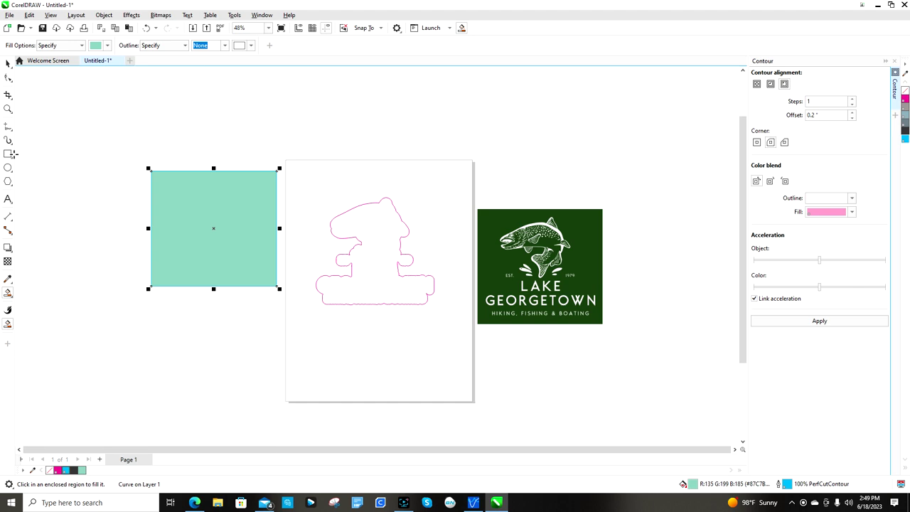
{"action": "left_click", "coordinate": [7, 63]}
{"action": "scroll", "coordinate": [203, 205], "scroll_direction": "up", "scroll_amount": 2}
{"action": "scroll", "coordinate": [202, 205], "scroll_direction": "up", "scroll_amount": 1}
{"action": "left_click", "coordinate": [226, 215]}
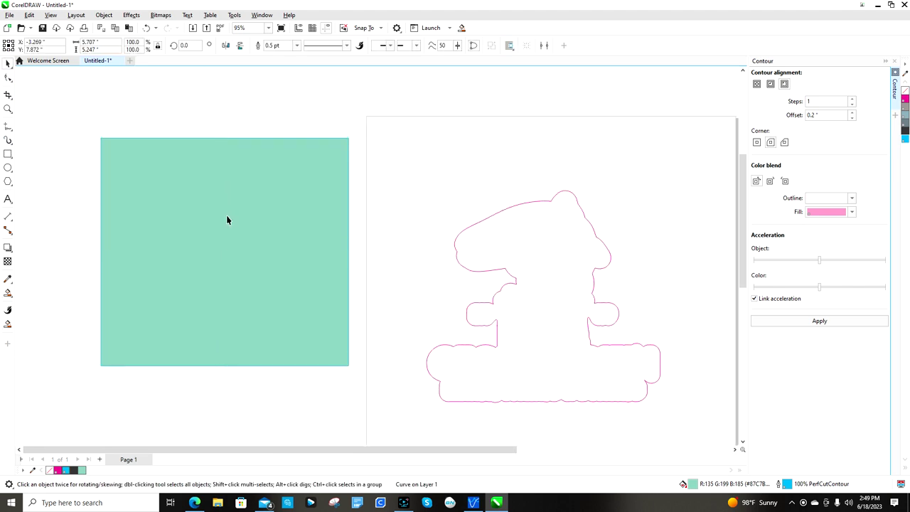
{"action": "left_click", "coordinate": [51, 250]}
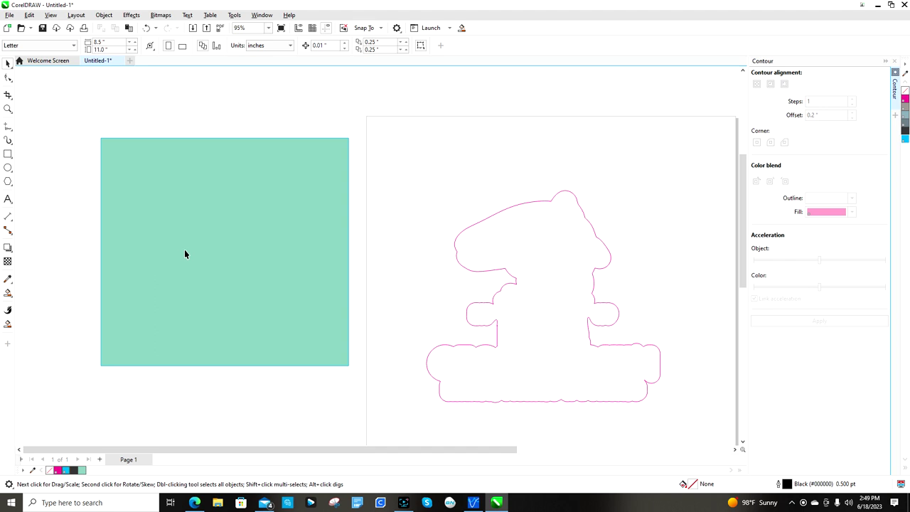
{"action": "left_click", "coordinate": [403, 502]}
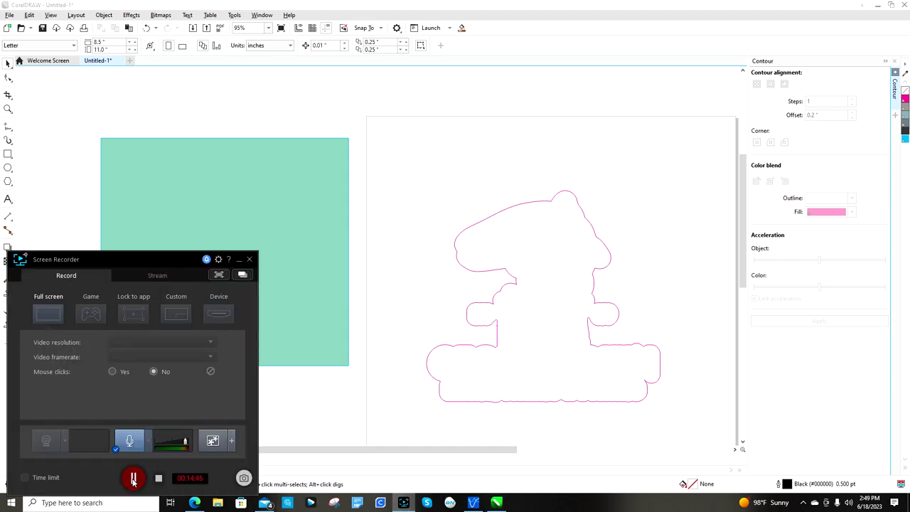
{"action": "left_click", "coordinate": [133, 478]}
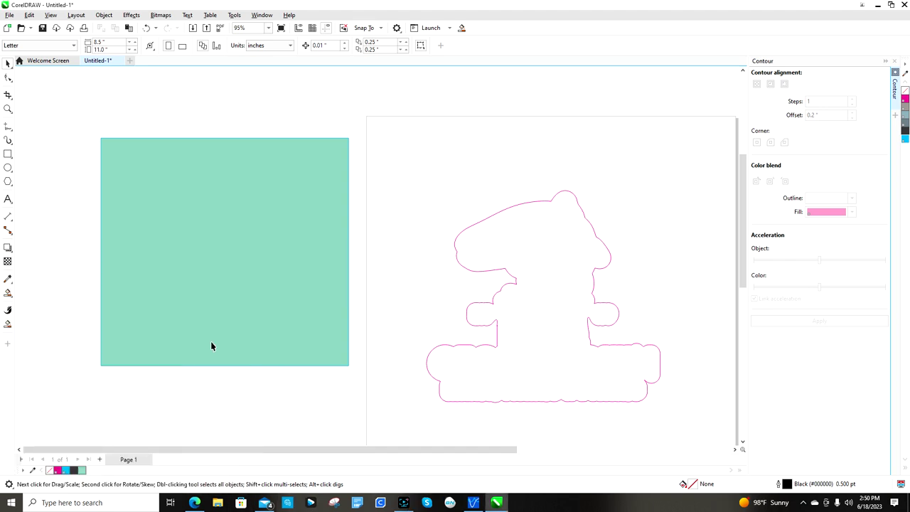
Step: Remove the rectangle's fill and set its outline width to Hairline
{"action": "left_click", "coordinate": [230, 291]}
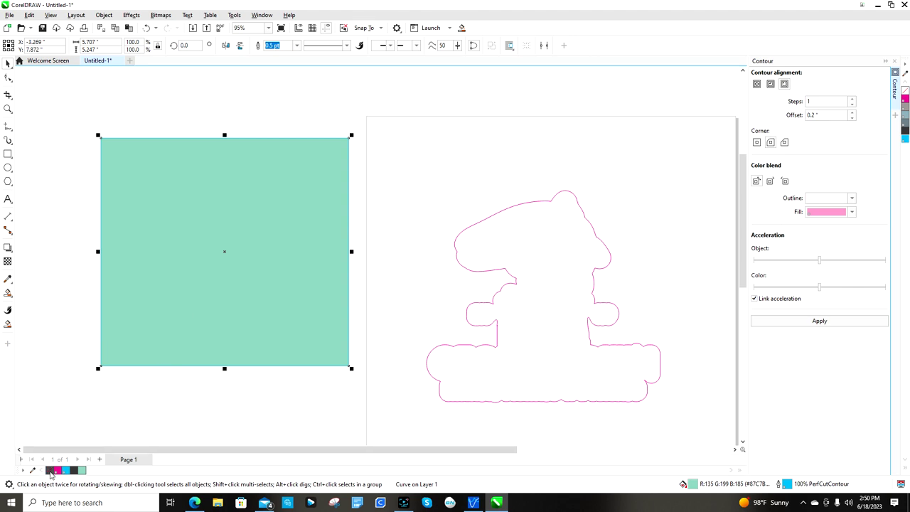
{"action": "left_click", "coordinate": [49, 470]}
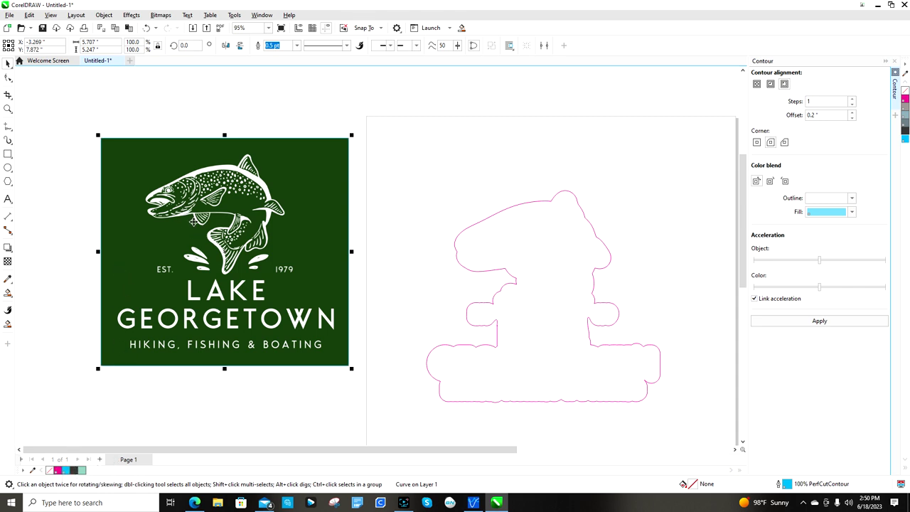
{"action": "left_click", "coordinate": [297, 45]}
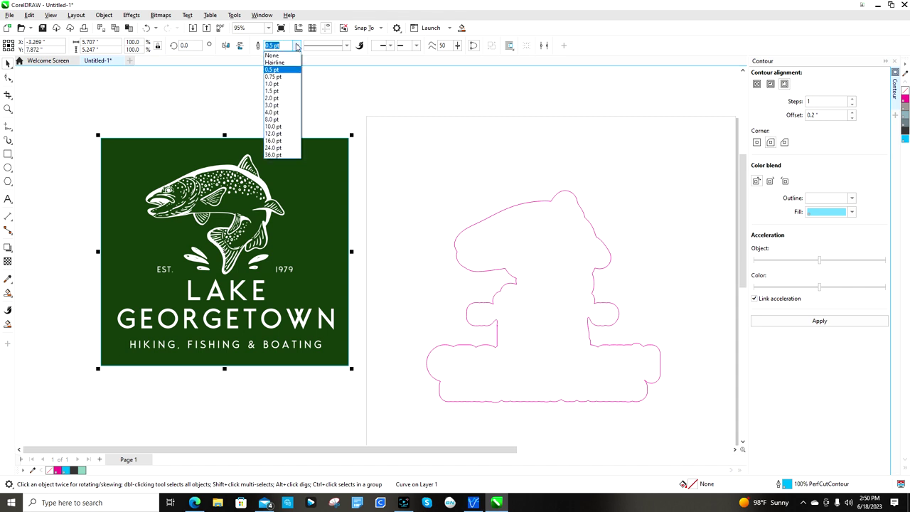
{"action": "left_click", "coordinate": [292, 63]}
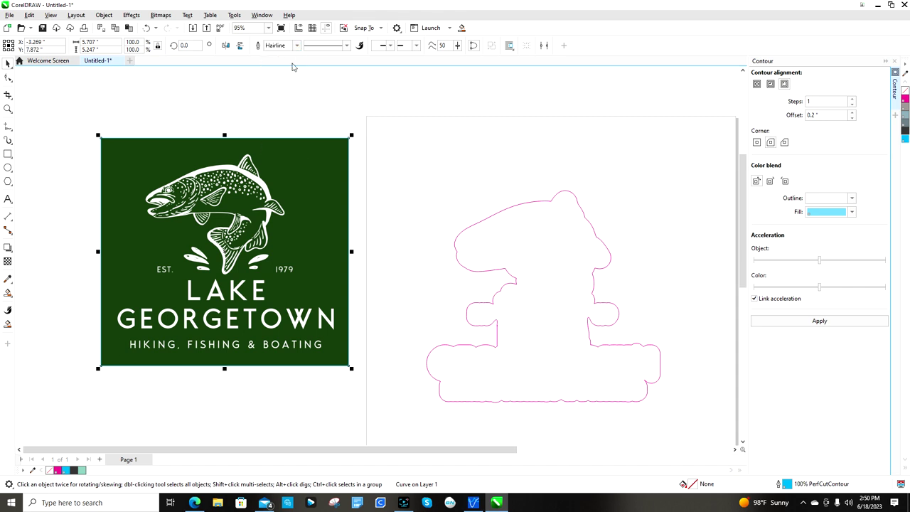
{"action": "left_click", "coordinate": [292, 108]}
{"action": "scroll", "coordinate": [265, 231], "scroll_direction": "down", "scroll_amount": 2}
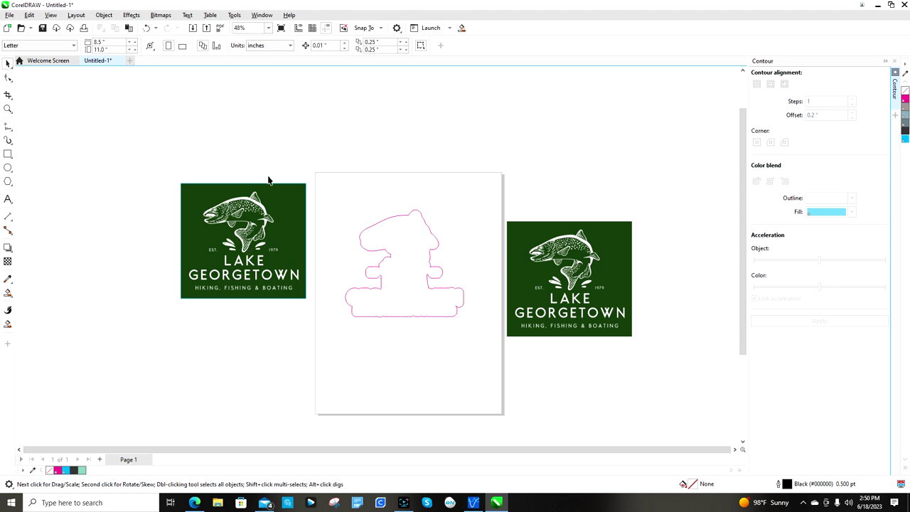
{"action": "scroll", "coordinate": [268, 180], "scroll_direction": "up", "scroll_amount": 1}
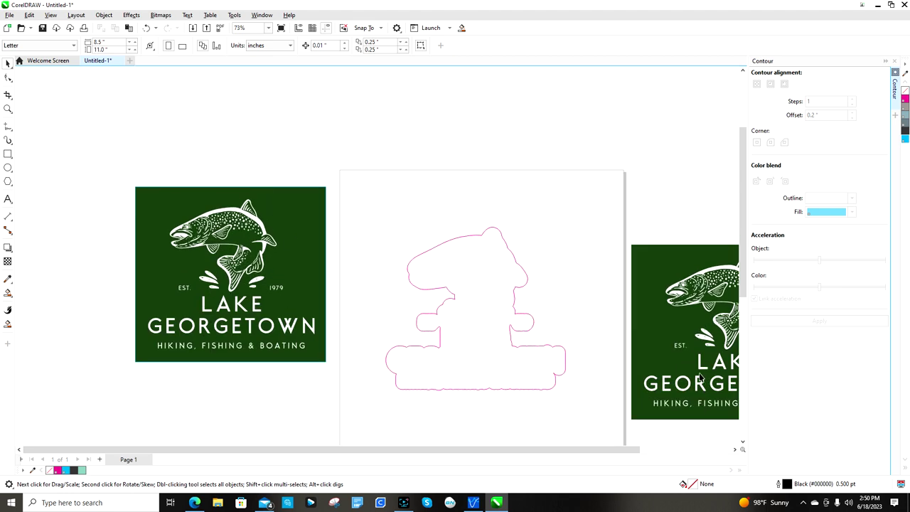
Step: Align the pink contour with the left logo, undoing the vertical centering
{"action": "left_click", "coordinate": [259, 282]}
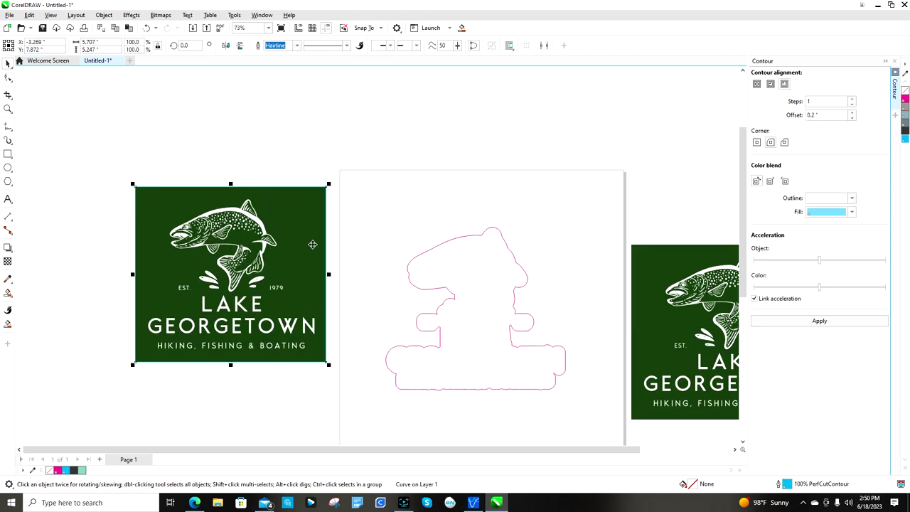
{"action": "left_click", "coordinate": [447, 304]}
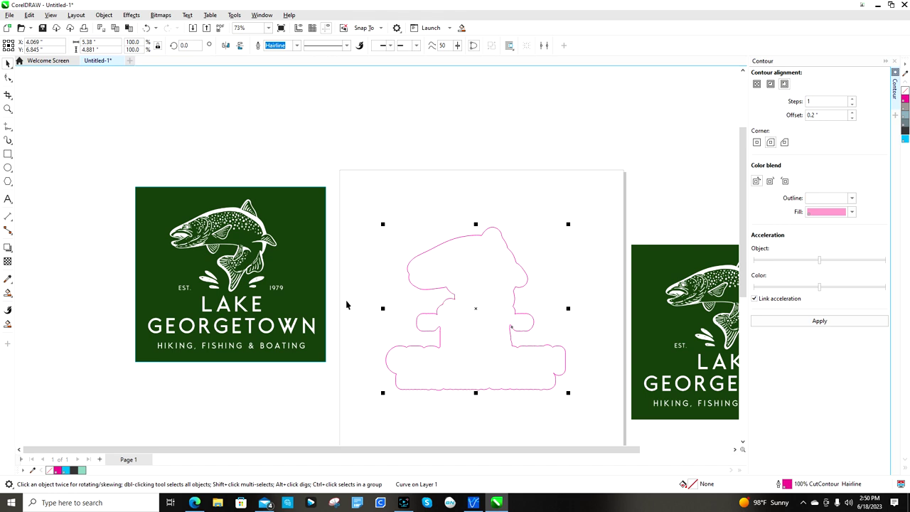
{"action": "left_click", "coordinate": [300, 305], "text": "shift"}
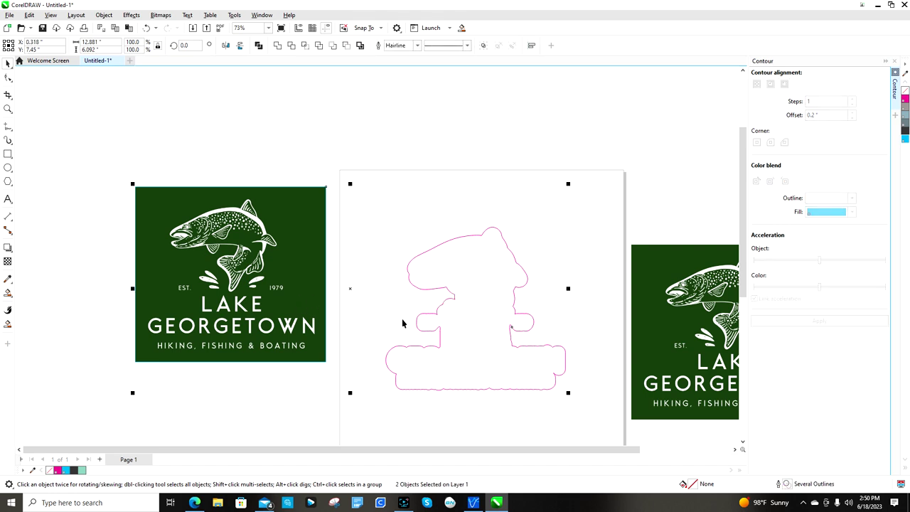
{"action": "key", "text": "c"}
{"action": "key", "text": "e"}
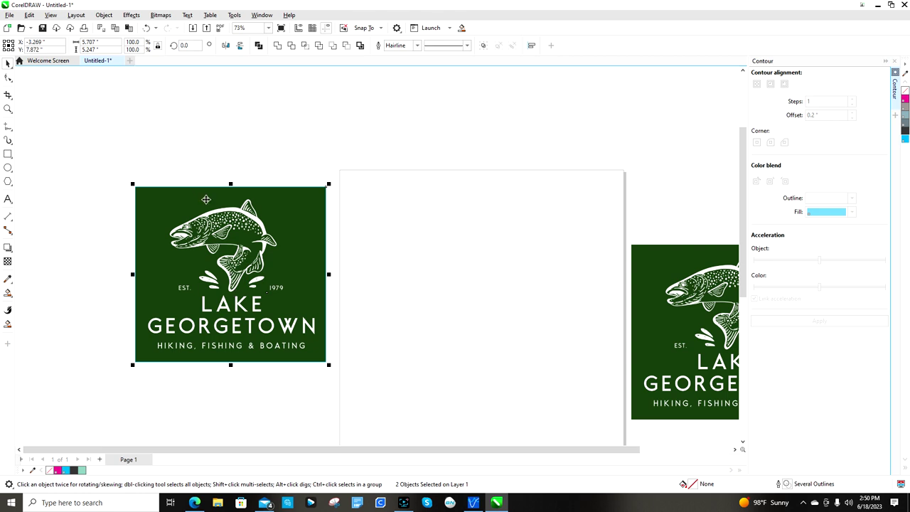
{"action": "left_click", "coordinate": [146, 28]}
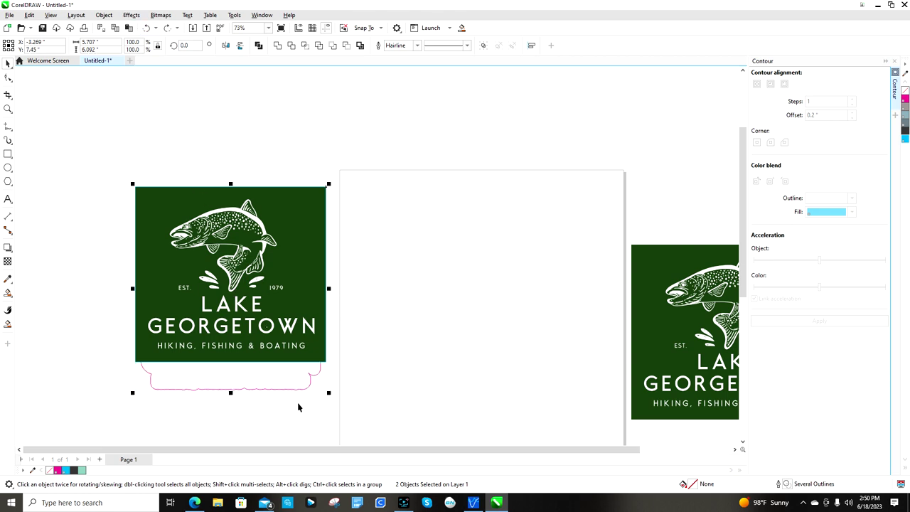
{"action": "left_click", "coordinate": [299, 407]}
Step: Bring the pink contour to the front and center it horizontally on the logo art
{"action": "left_click", "coordinate": [307, 389]}
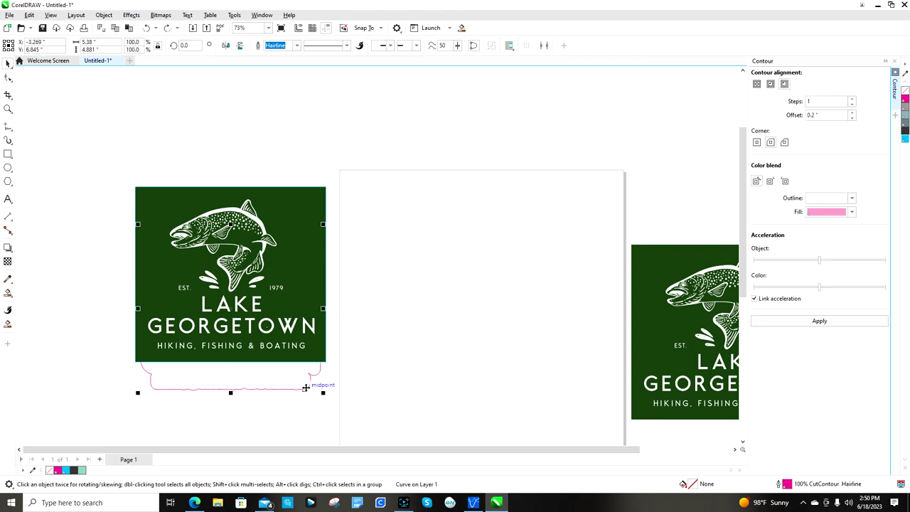
{"action": "right_click", "coordinate": [306, 388]}
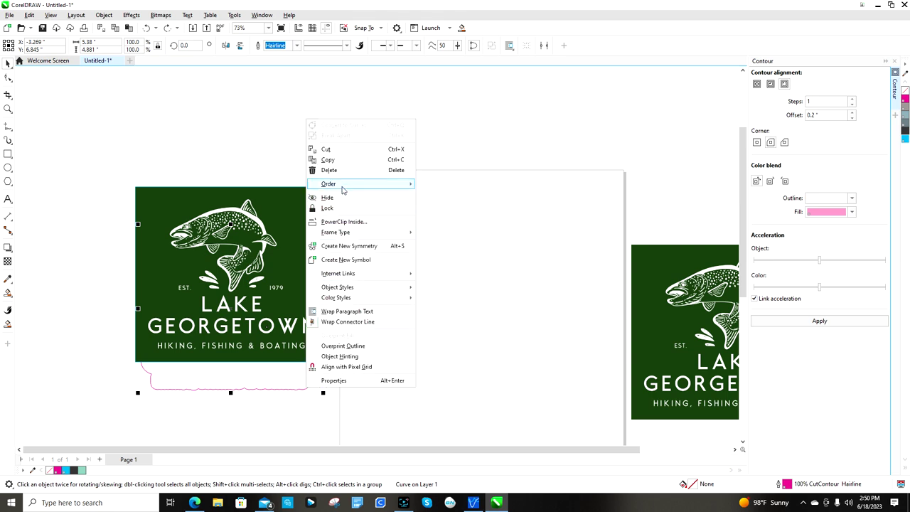
{"action": "mouse_move", "coordinate": [347, 185]}
{"action": "left_click", "coordinate": [466, 184]}
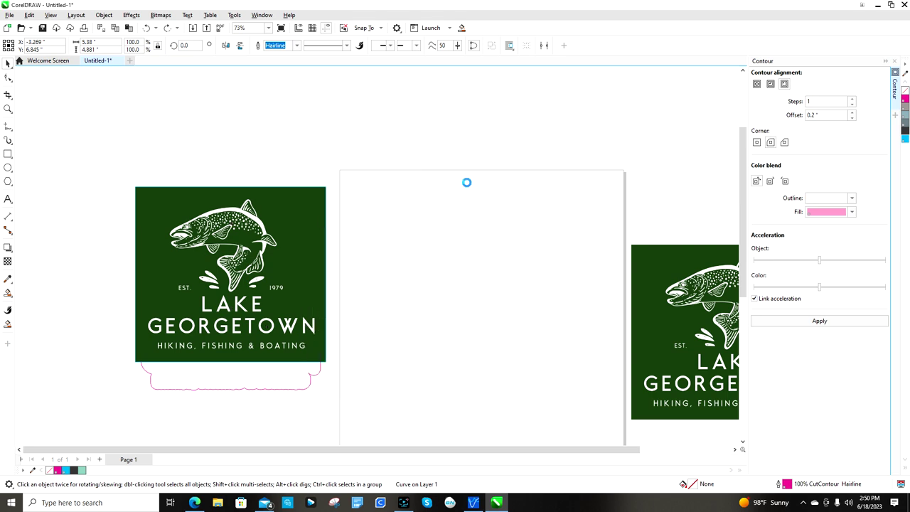
{"action": "left_click", "coordinate": [384, 367]}
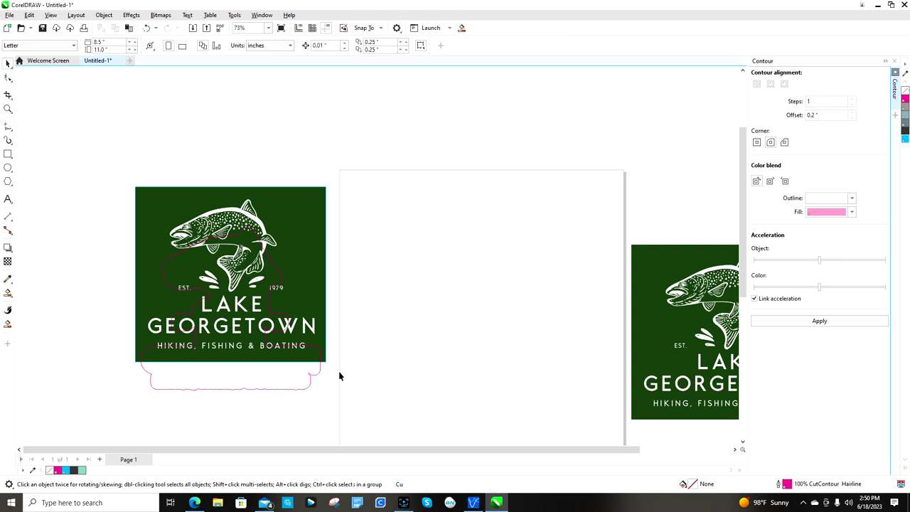
{"action": "left_click", "coordinate": [307, 389]}
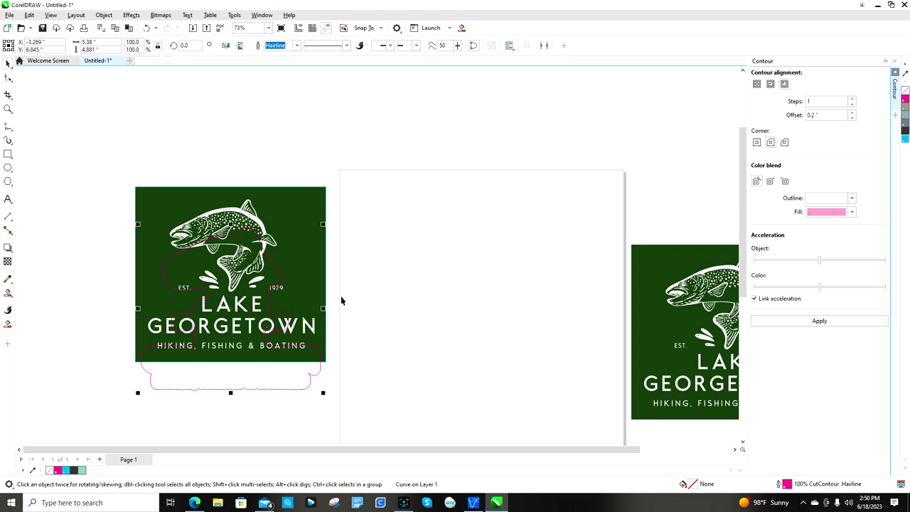
{"action": "left_click", "coordinate": [308, 205], "text": "shift"}
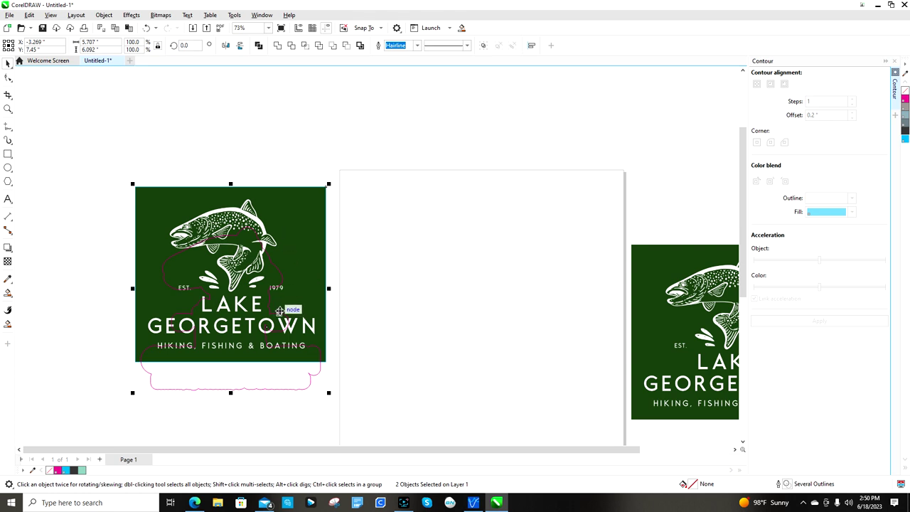
{"action": "key", "text": "c"}
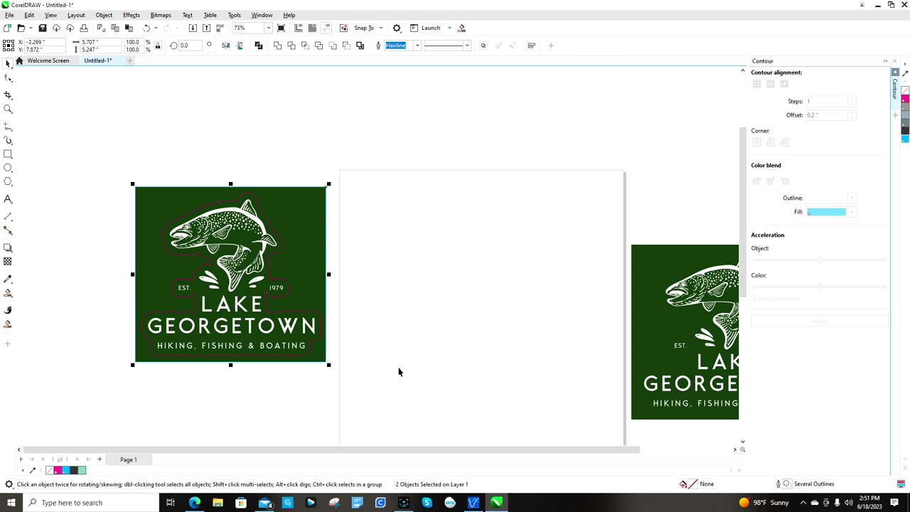
Step: Delete the duplicate logo bitmap beside the page
{"action": "left_click", "coordinate": [160, 137]}
{"action": "left_click", "coordinate": [701, 364]}
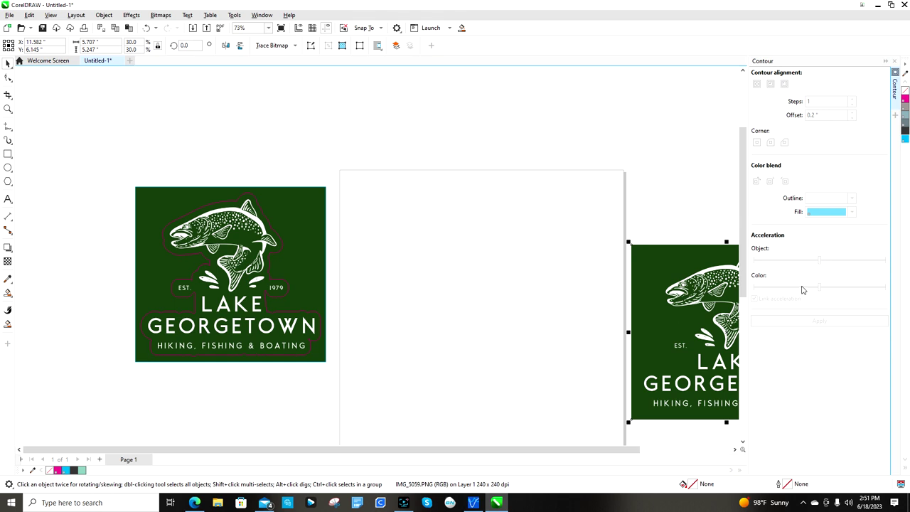
{"action": "key", "text": "Delete"}
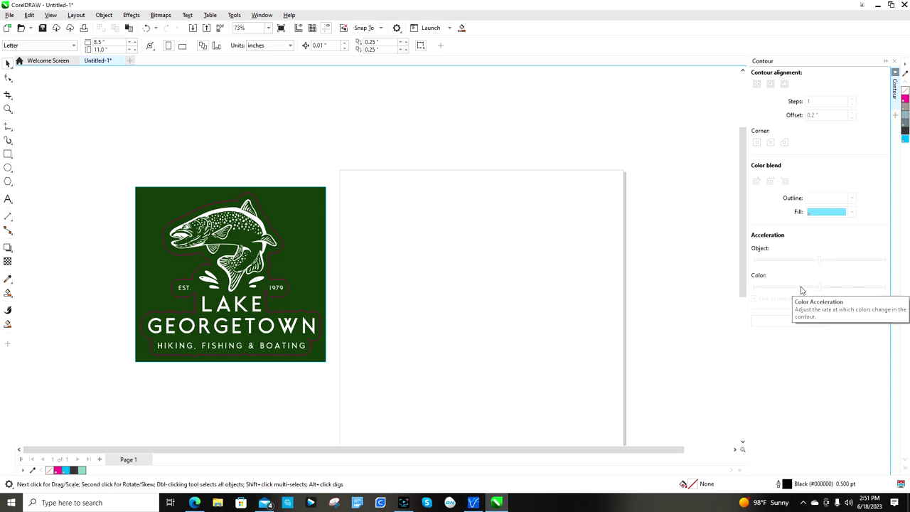
Step: Group the logo with its cyan and pink contour lines and move the group onto the page
{"action": "left_click", "coordinate": [221, 313]}
{"action": "key", "text": "ctrl+a"}
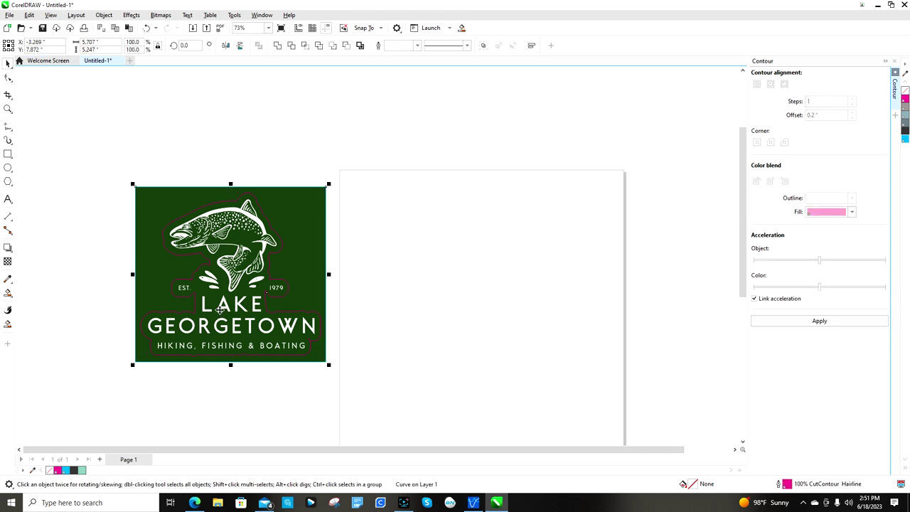
{"action": "right_click", "coordinate": [192, 278]}
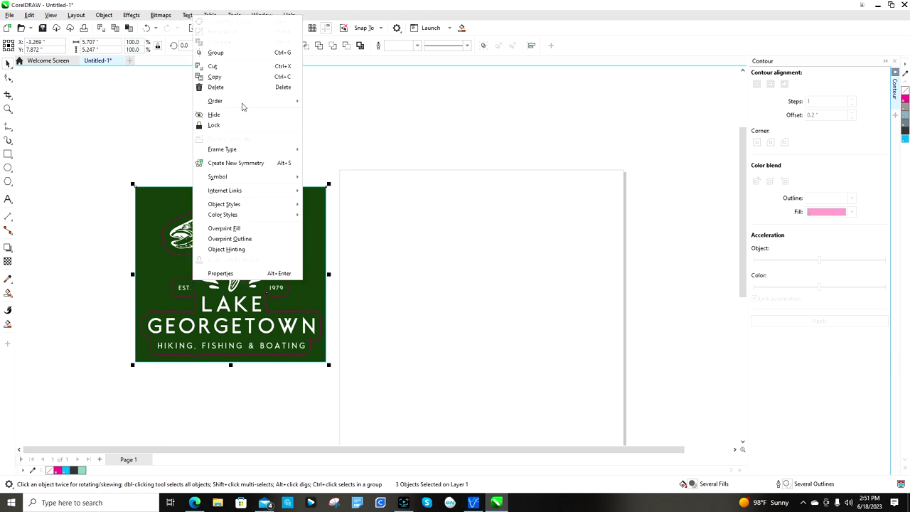
{"action": "left_click", "coordinate": [240, 53]}
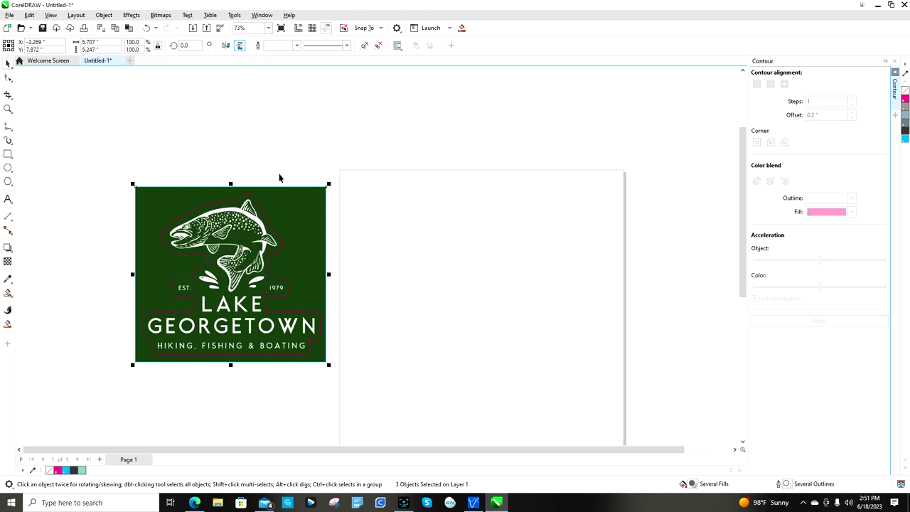
{"action": "left_click_drag", "start_coordinate": [258, 274], "coordinate": [499, 291]}
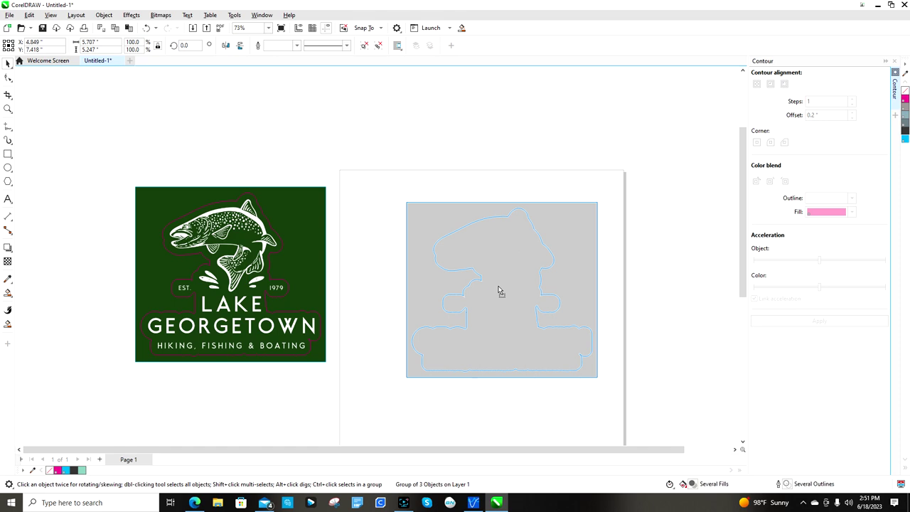
{"action": "left_click_drag", "start_coordinate": [499, 291], "coordinate": [499, 291]}
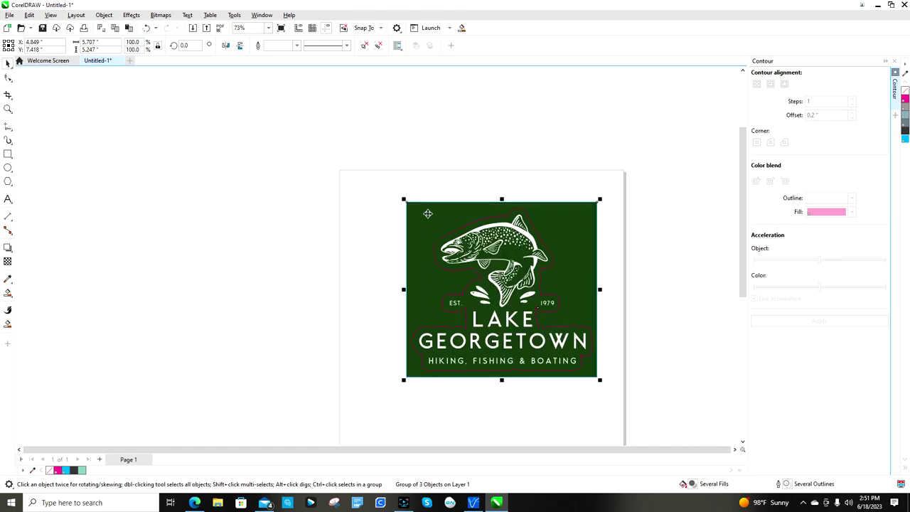
{"action": "scroll", "coordinate": [402, 210], "scroll_direction": "up", "scroll_amount": 4}
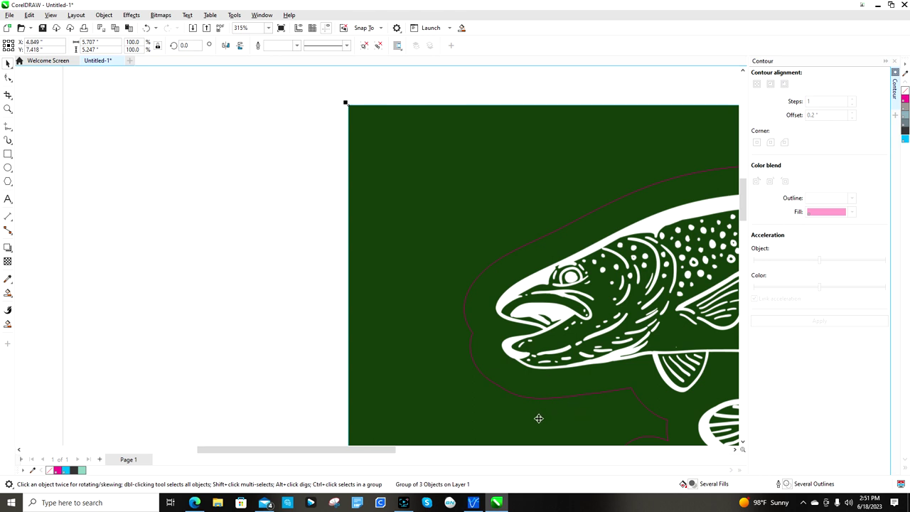
{"action": "scroll", "coordinate": [613, 400], "scroll_direction": "down", "scroll_amount": 3}
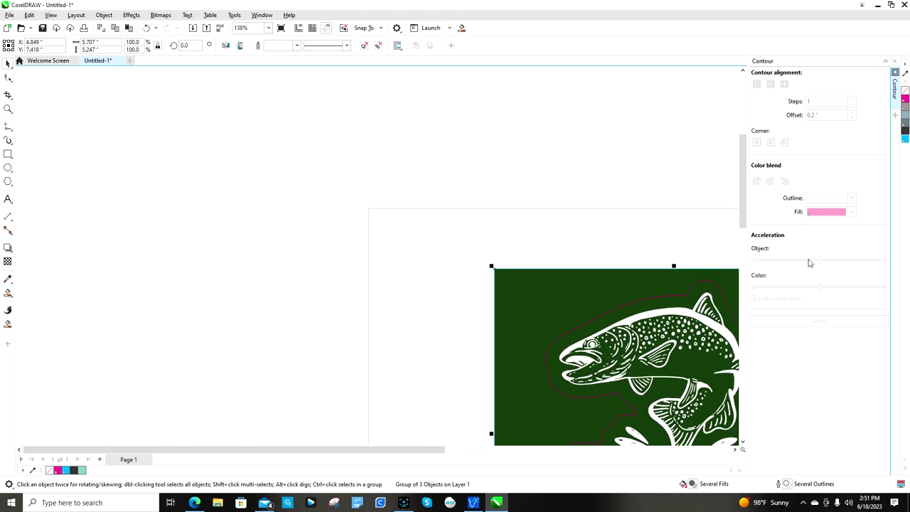
{"action": "left_click_drag", "start_coordinate": [744, 192], "coordinate": [752, 240]}
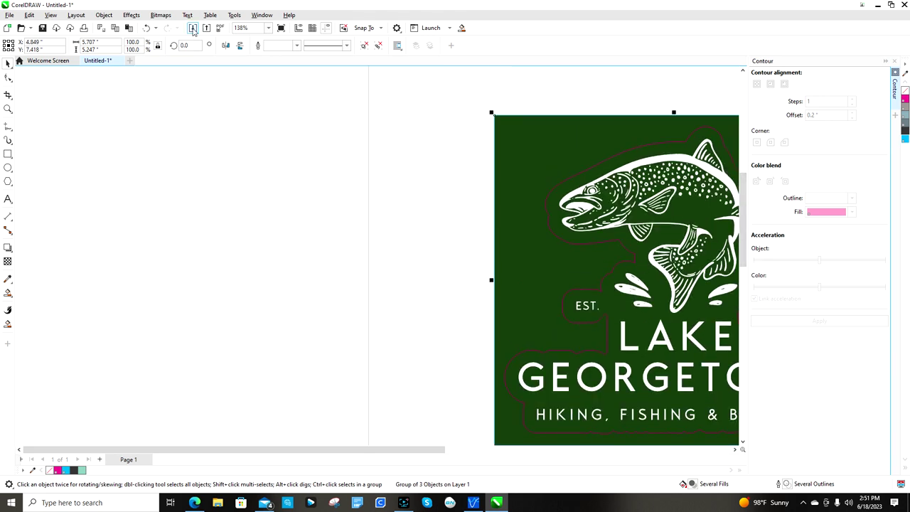
Step: Re-export the design as EPS, overwriting lake georgetown.eps
{"action": "left_click", "coordinate": [9, 15]}
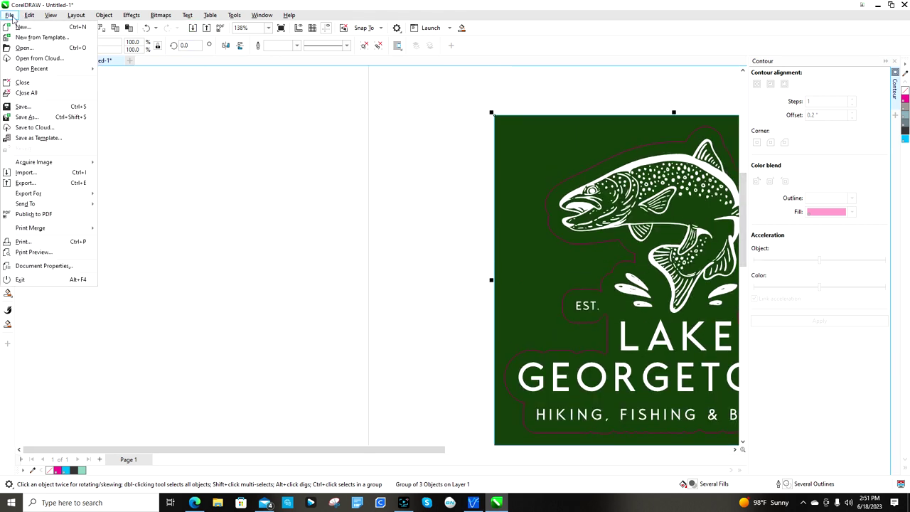
{"action": "left_click", "coordinate": [25, 183]}
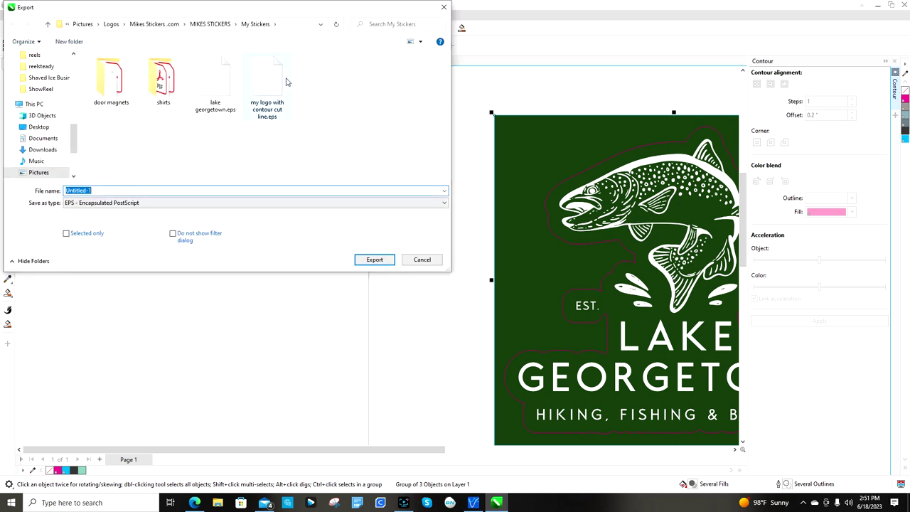
{"action": "left_click", "coordinate": [224, 80]}
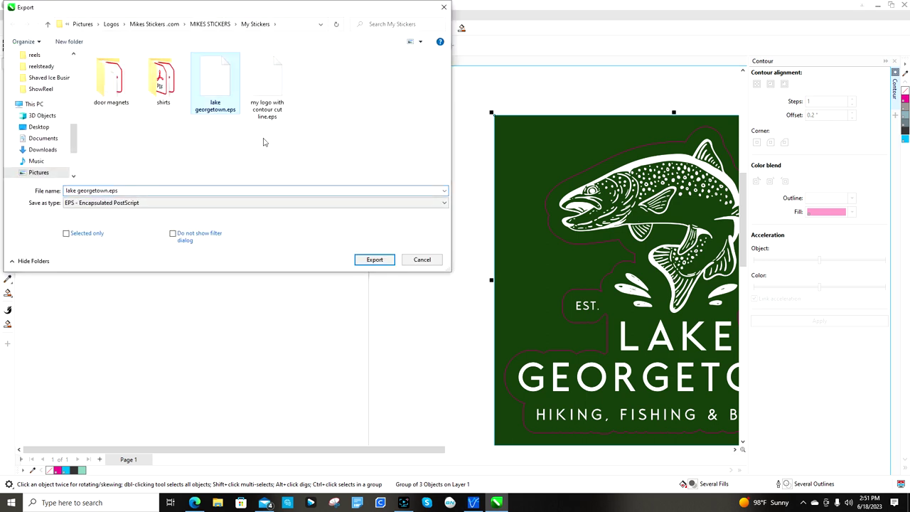
{"action": "left_click", "coordinate": [375, 261]}
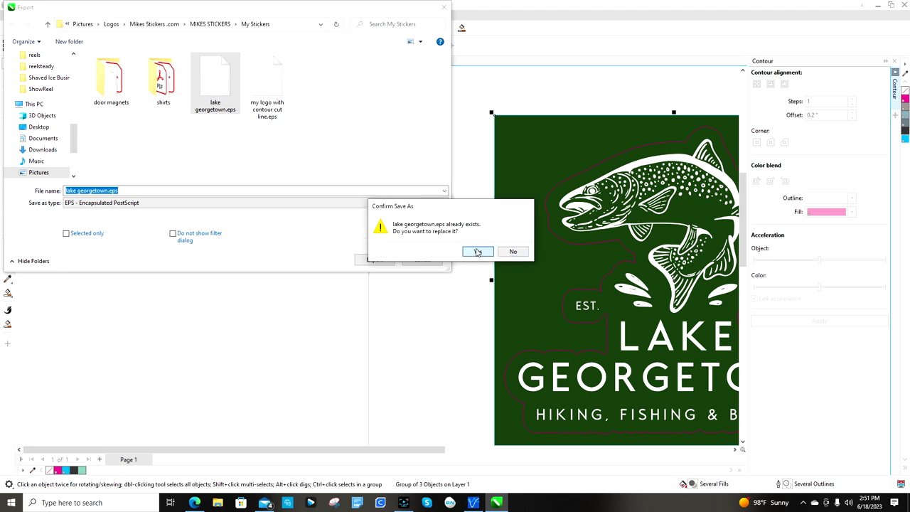
{"action": "left_click", "coordinate": [478, 253]}
{"action": "left_click", "coordinate": [523, 347]}
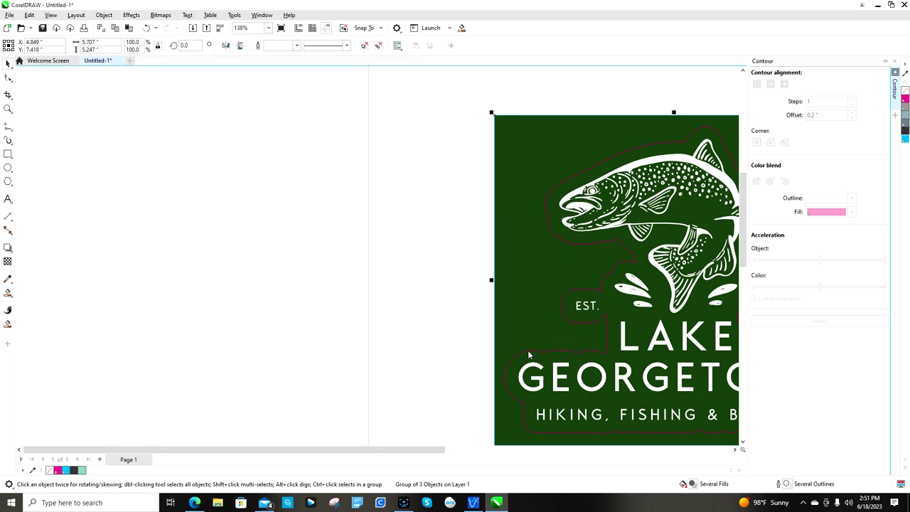
Step: In VersaWorks, add lake georgetown.eps from My Stickers as a Queue E job
{"action": "left_click", "coordinate": [474, 502]}
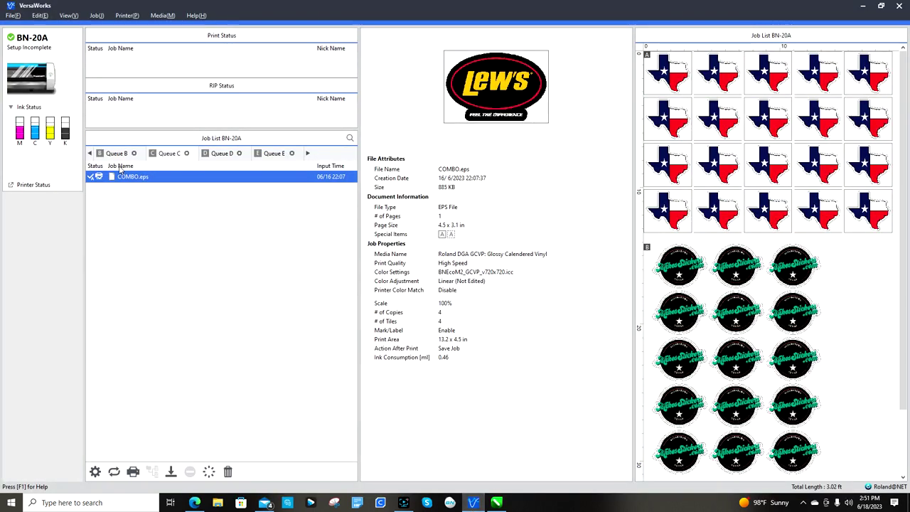
{"action": "left_click", "coordinate": [13, 15]}
{"action": "mouse_move", "coordinate": [32, 28]}
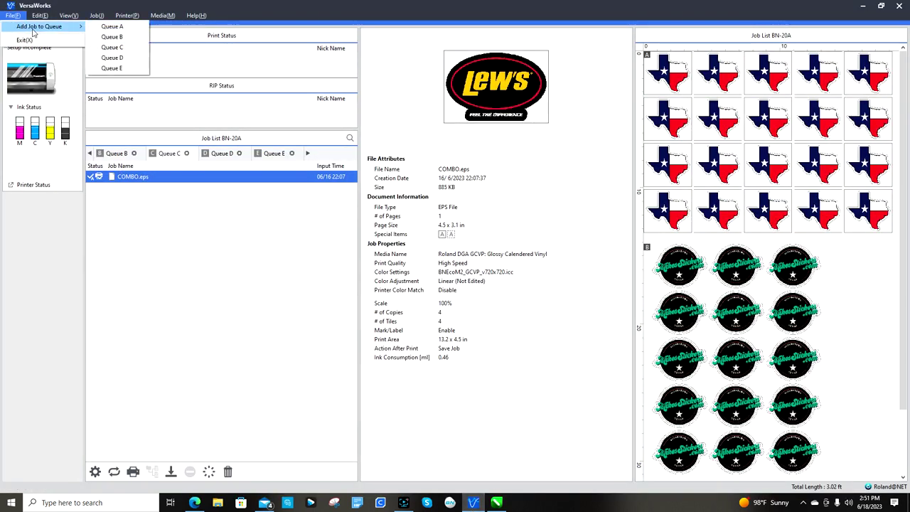
{"action": "left_click", "coordinate": [121, 70]}
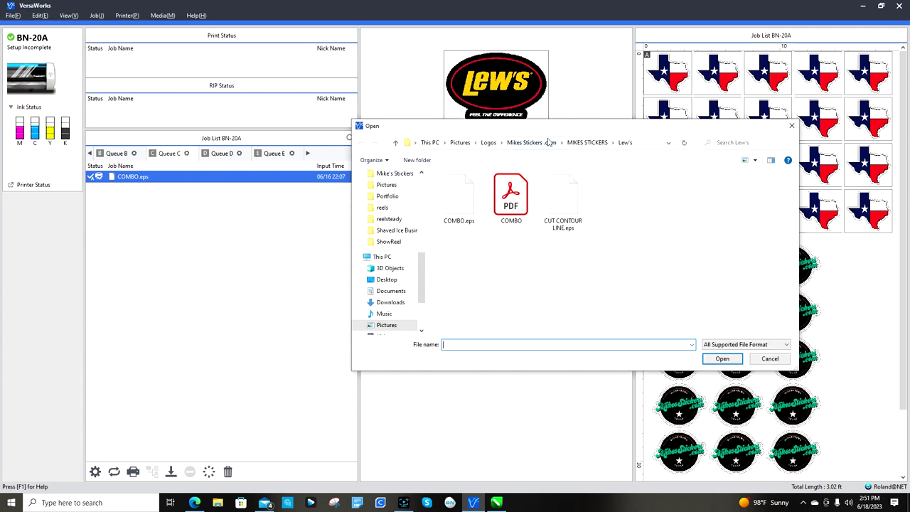
{"action": "left_click", "coordinate": [588, 142]}
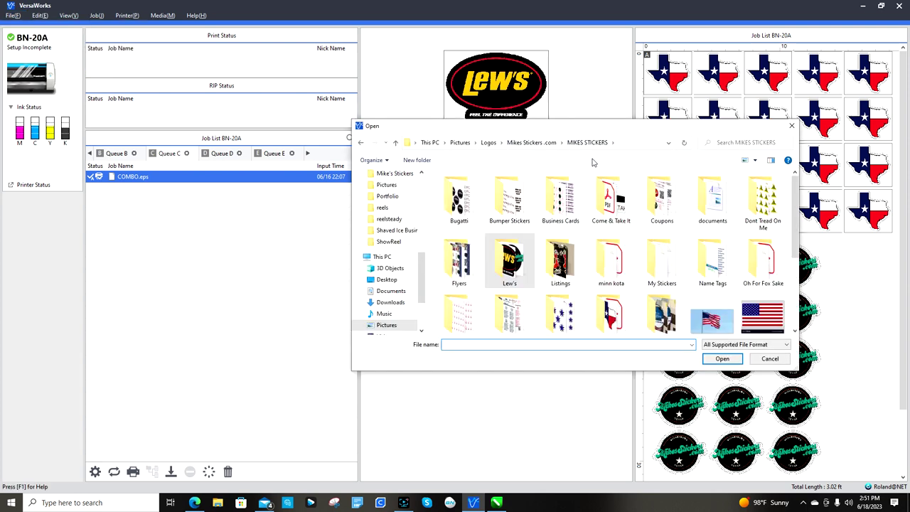
{"action": "double_click", "coordinate": [655, 267]}
{"action": "left_click", "coordinate": [573, 198]}
{"action": "left_click", "coordinate": [723, 359]}
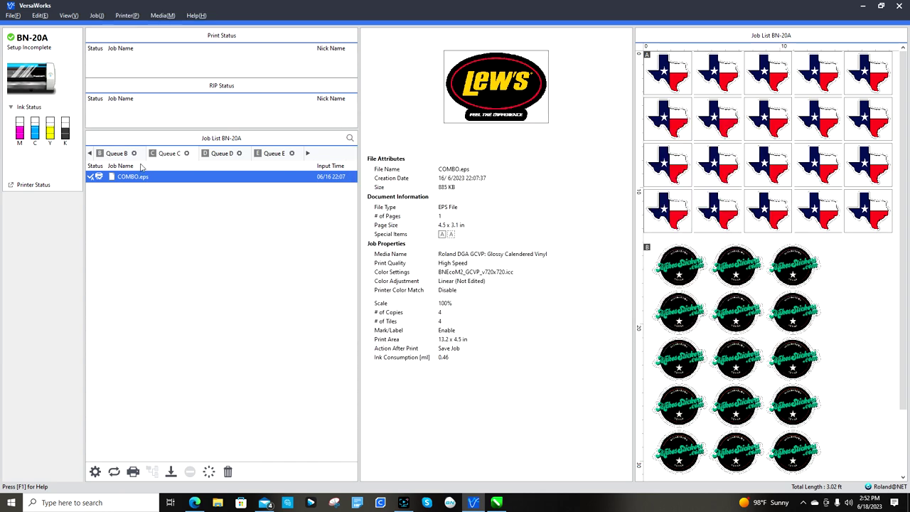
{"action": "left_click", "coordinate": [152, 224]}
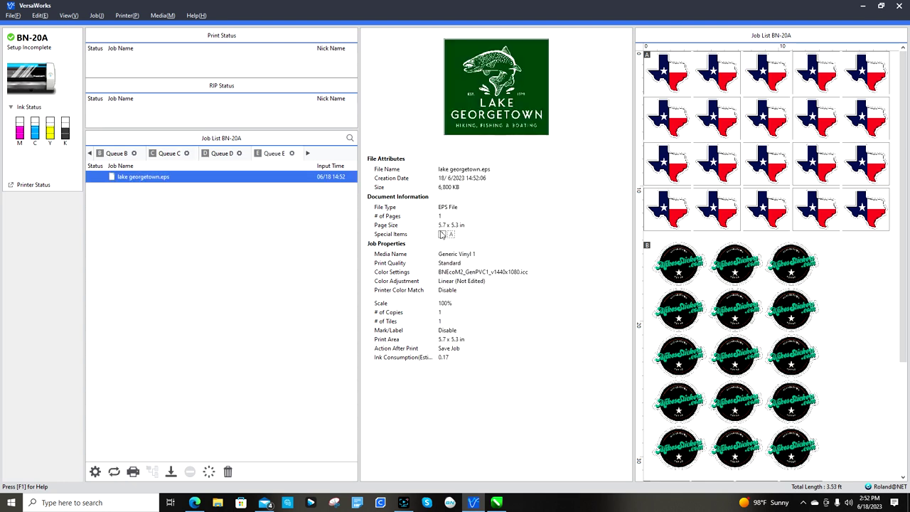
Step: In the lake georgetown.eps job settings, set Cut Controls operation mode to Cut Only
{"action": "left_click", "coordinate": [95, 472]}
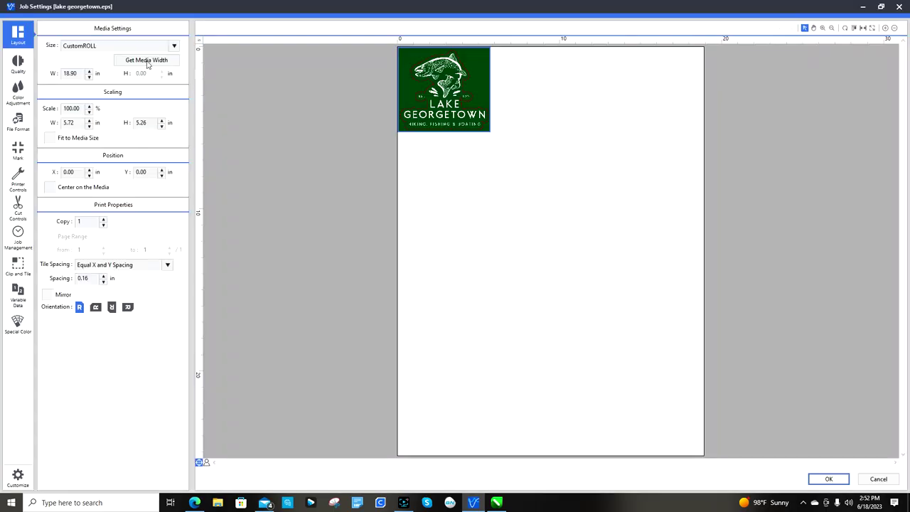
{"action": "left_click", "coordinate": [21, 213]}
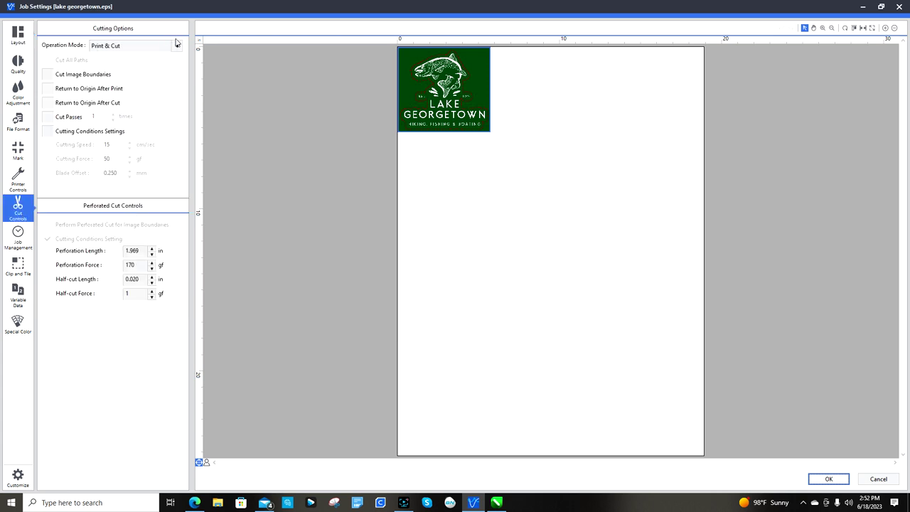
{"action": "left_click", "coordinate": [176, 44]}
{"action": "left_click", "coordinate": [152, 88]}
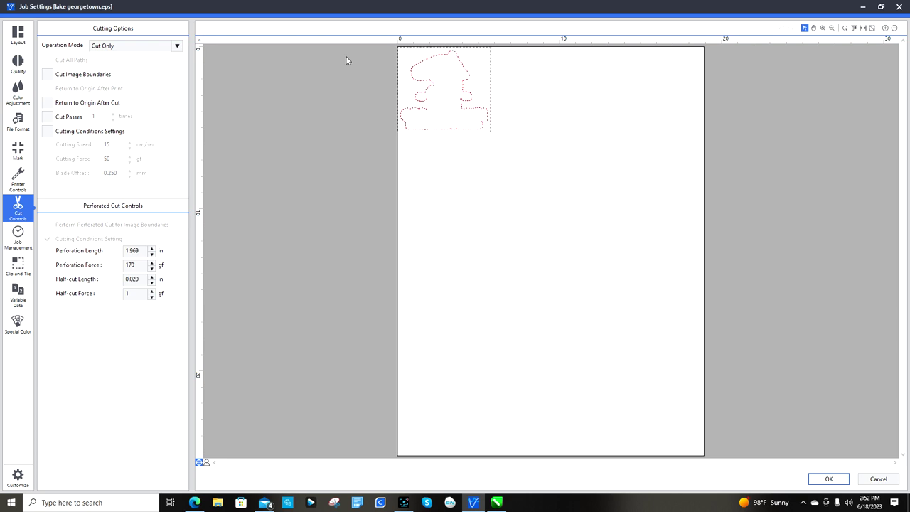
Step: Enable Cutting Conditions Settings and check 15 cm/sec speed, 50 gf force and 0.250 mm blade offset
{"action": "left_click", "coordinate": [51, 132]}
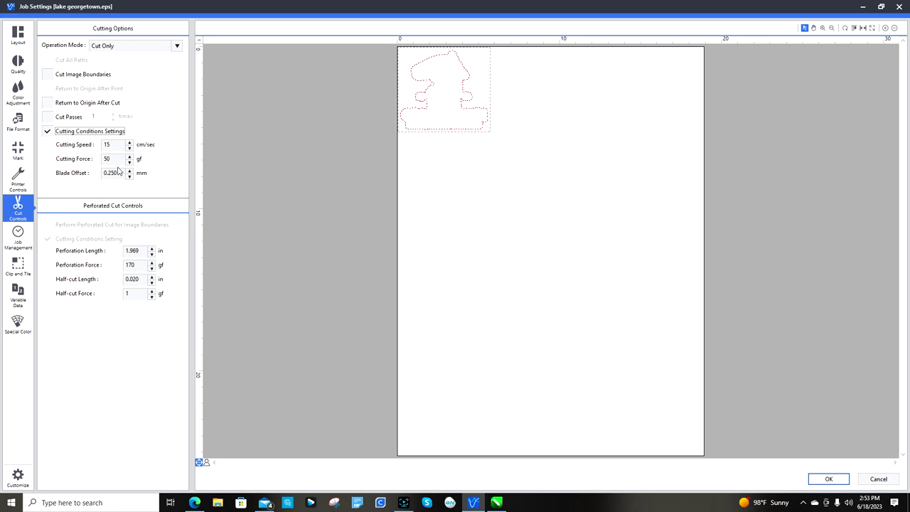
{"action": "double_click", "coordinate": [112, 159]}
{"action": "left_click", "coordinate": [113, 158]}
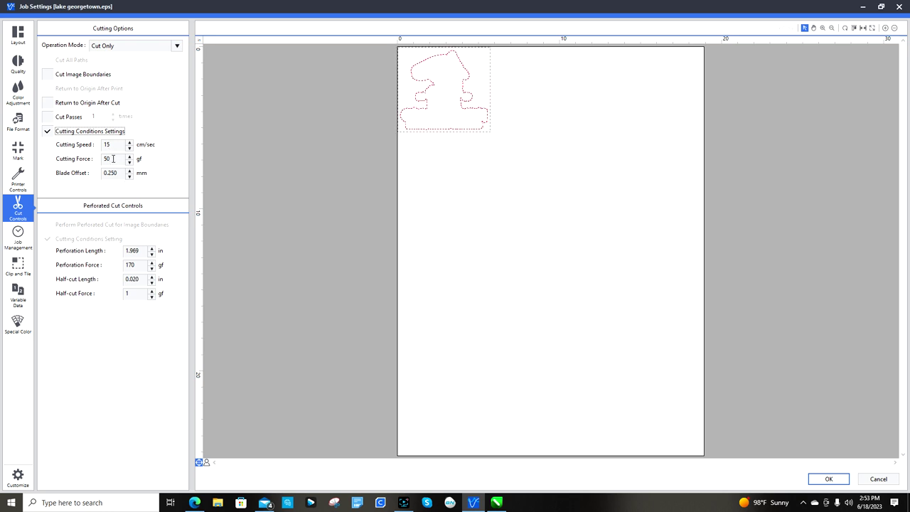